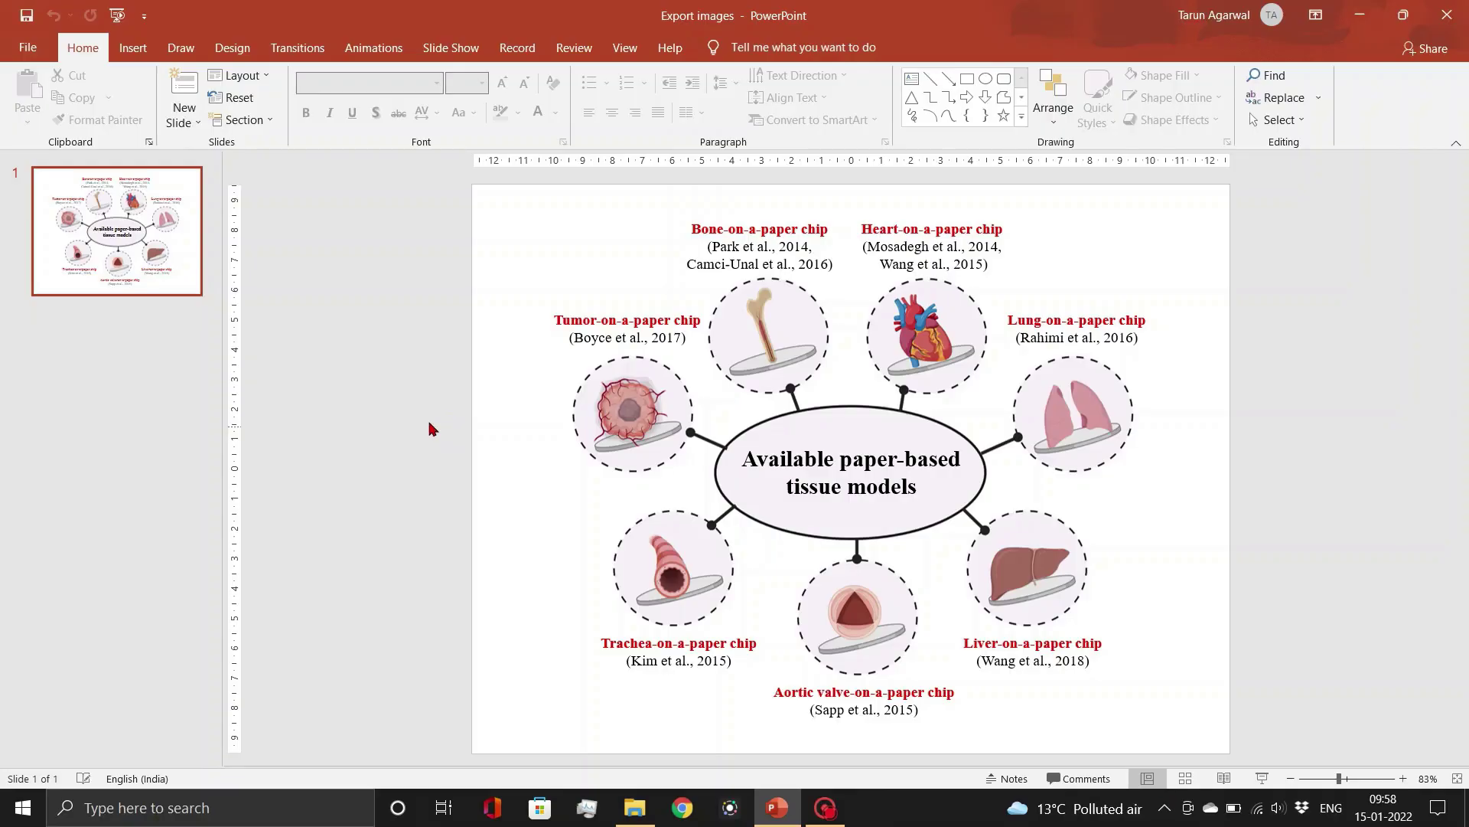
Start a Save As to the Export Image folder on This PC
{"action": "left_click", "coordinate": [27, 49]}
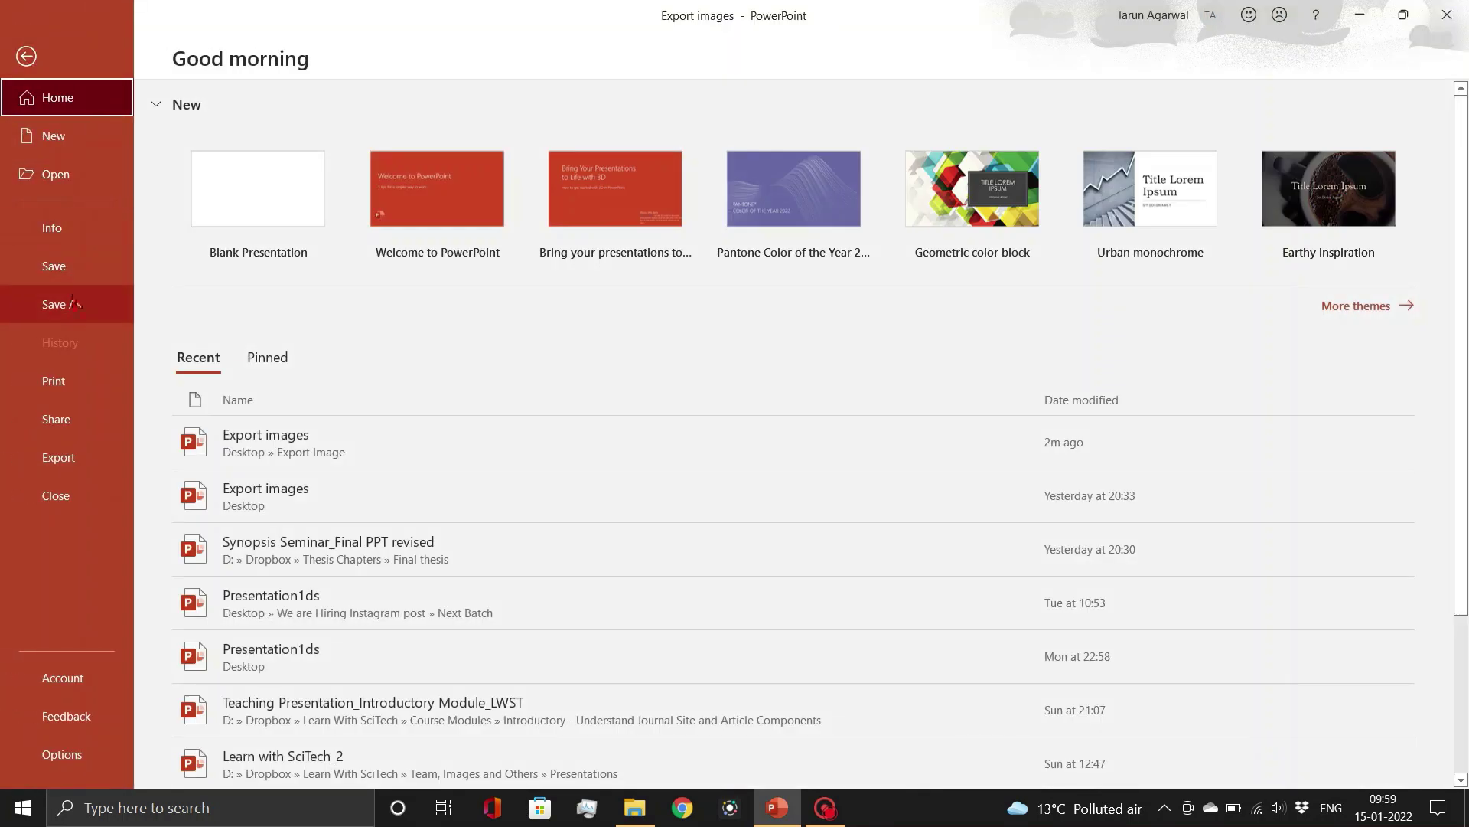
{"action": "left_click", "coordinate": [67, 303]}
{"action": "left_click", "coordinate": [332, 305]}
{"action": "left_click", "coordinate": [593, 218]}
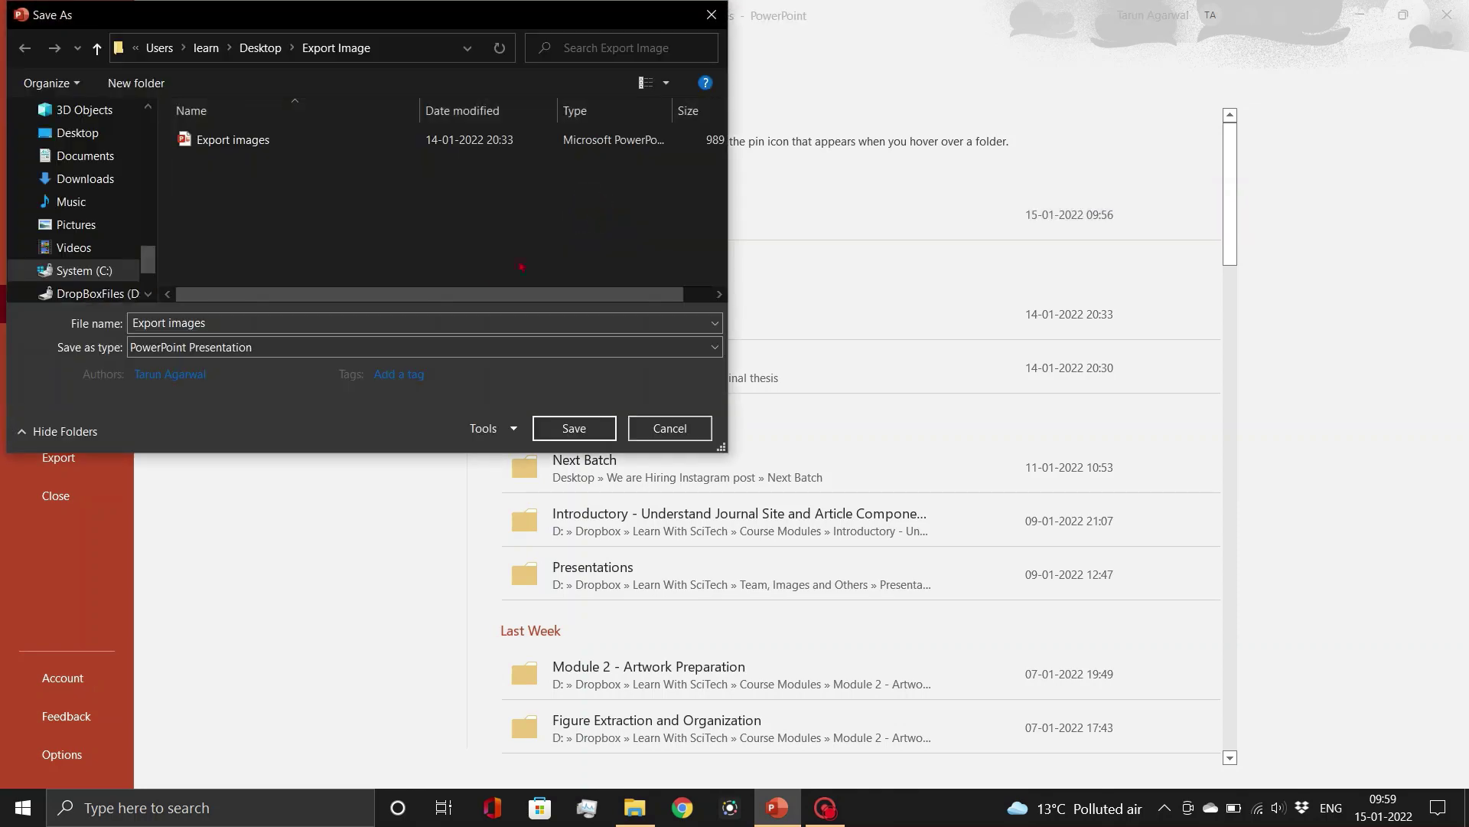
Save only the current slide as a PNG image, then bring up the Export Image folder
{"action": "left_click", "coordinate": [380, 347]}
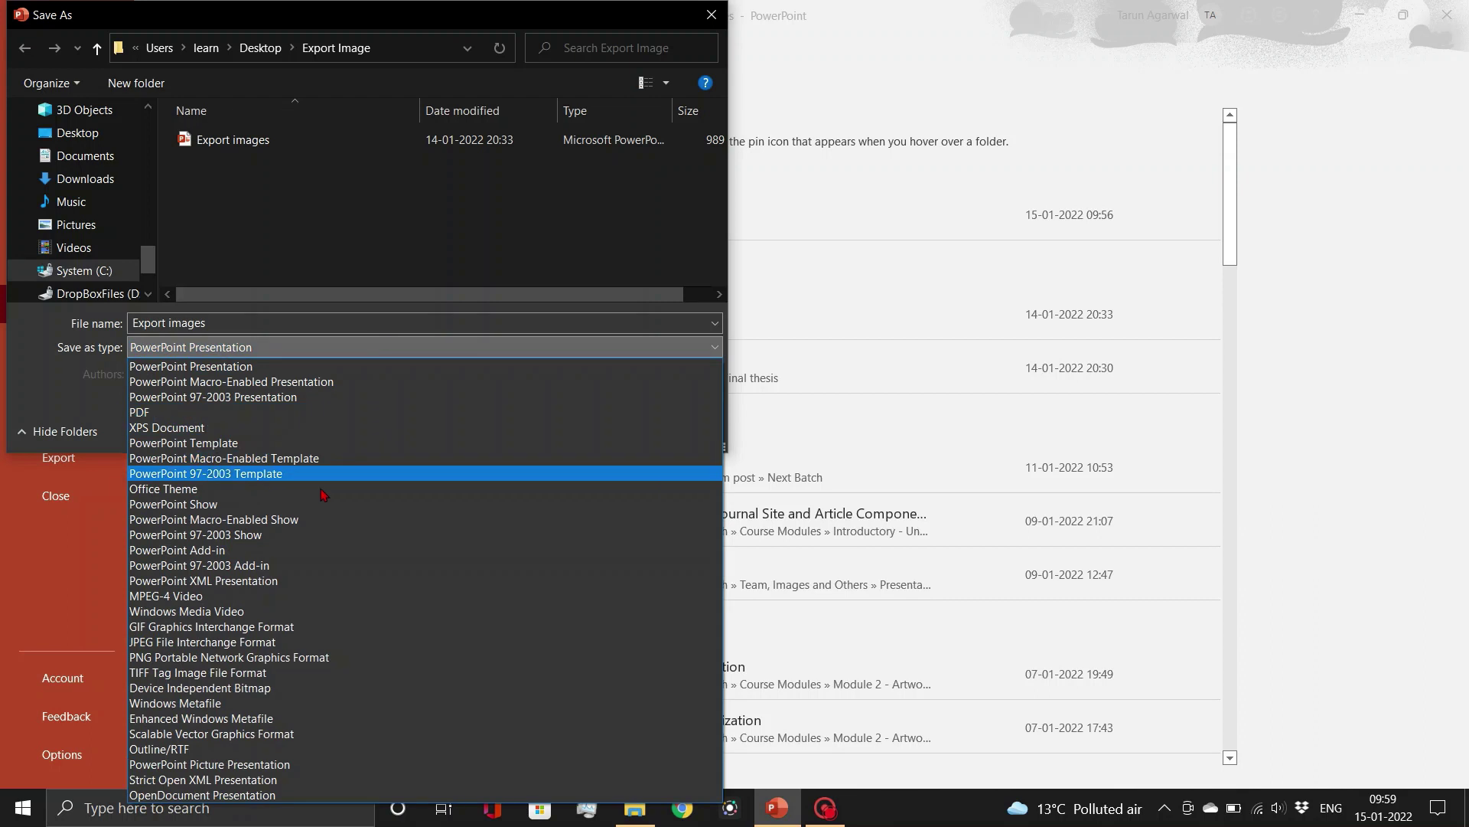
{"action": "left_click", "coordinate": [293, 658]}
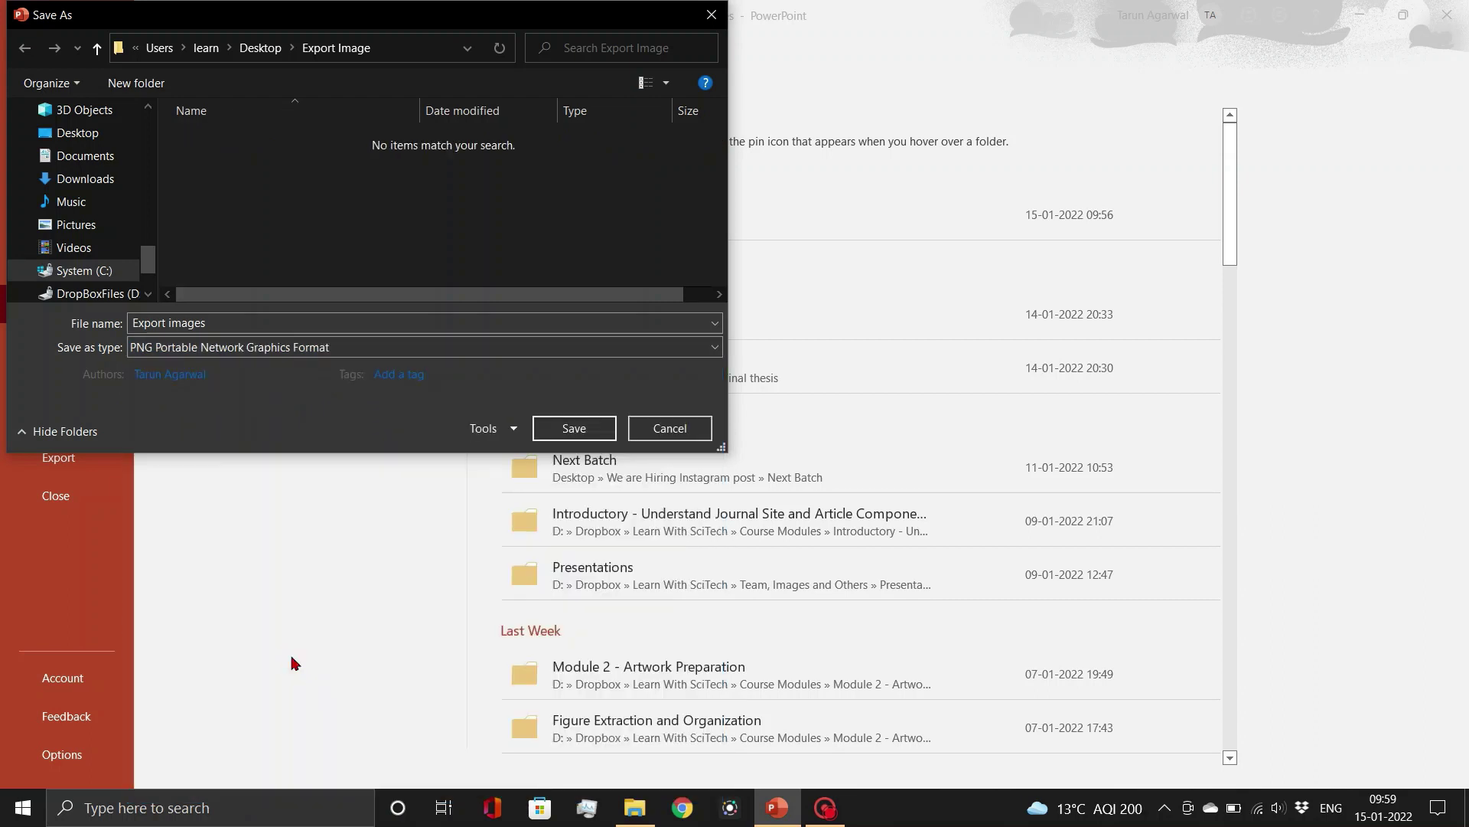
{"action": "left_click", "coordinate": [553, 426]}
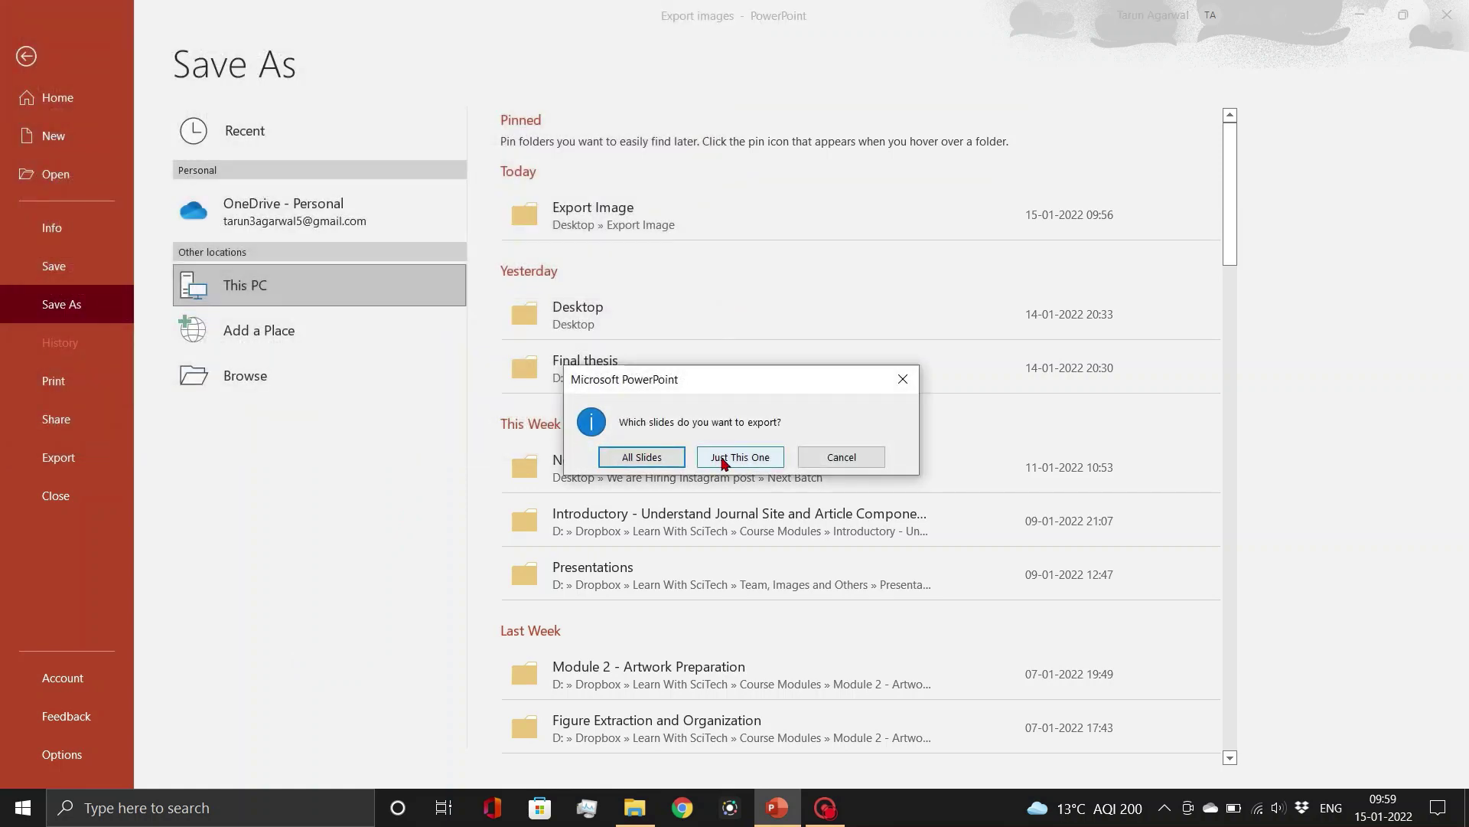
{"action": "left_click", "coordinate": [722, 459]}
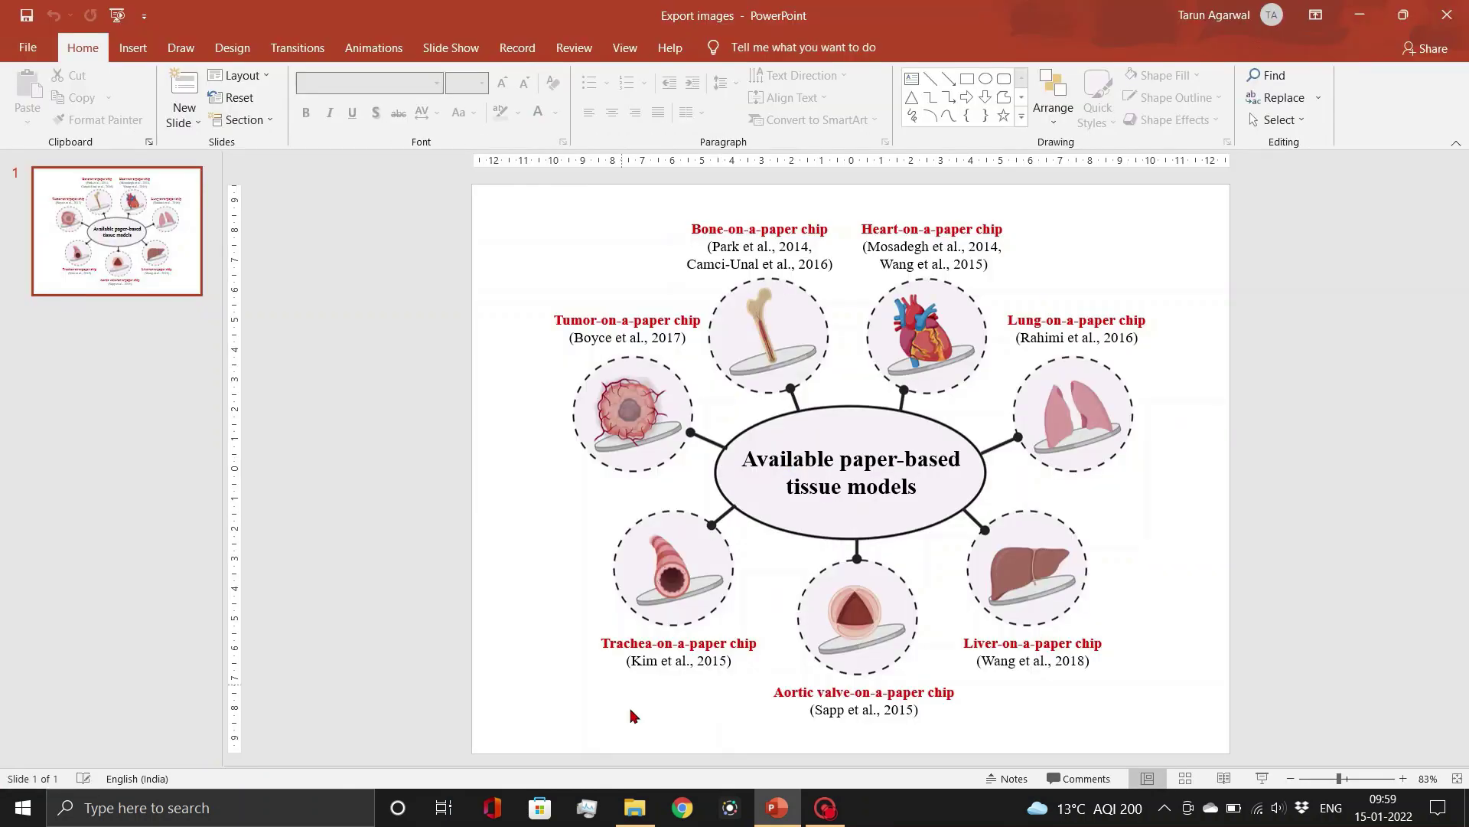
{"action": "left_click", "coordinate": [635, 808]}
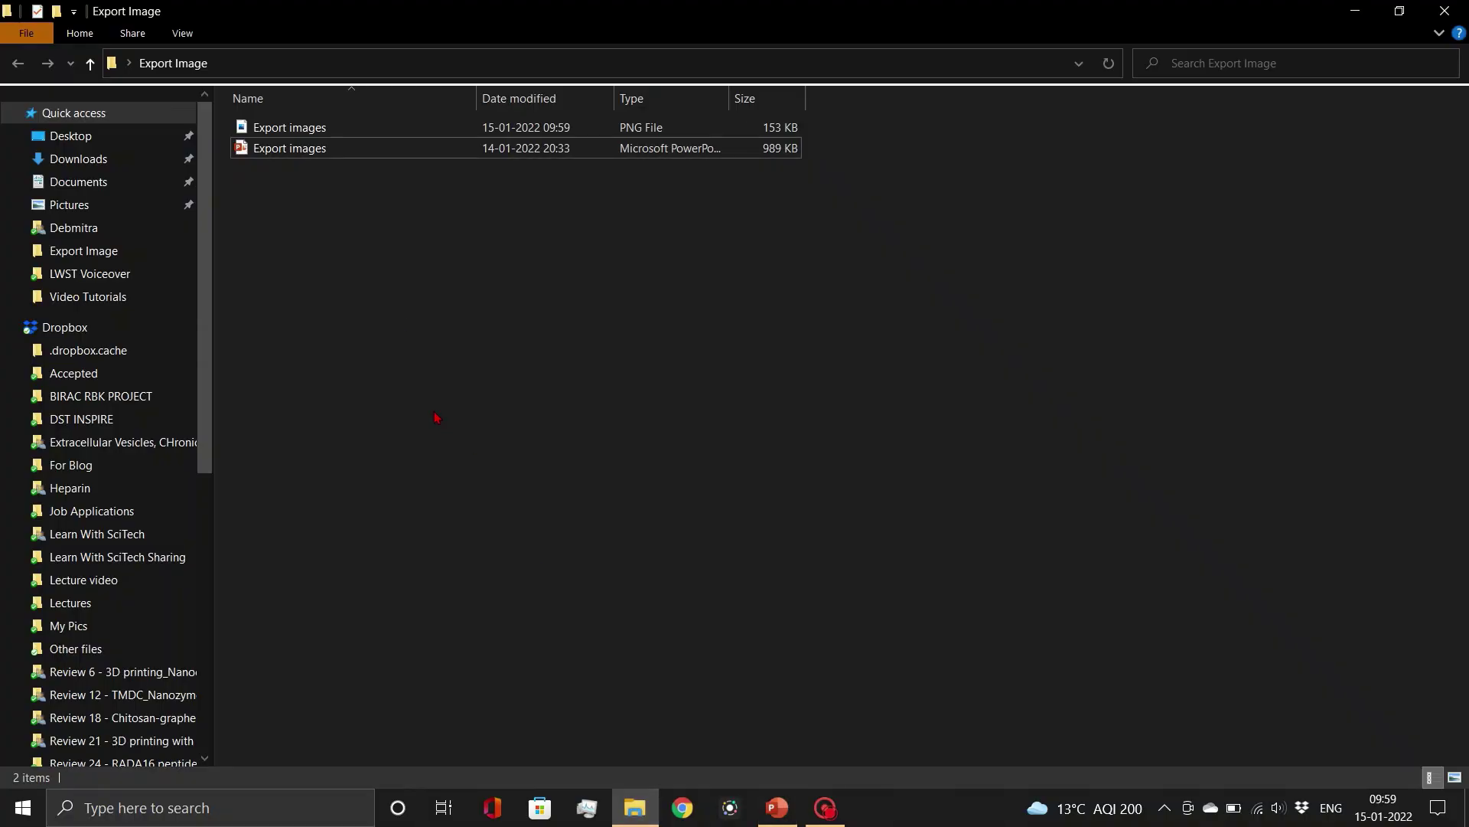
Open Export images.png in Photos, zoom in, and pan to the bone chip circle
{"action": "double_click", "coordinate": [337, 129]}
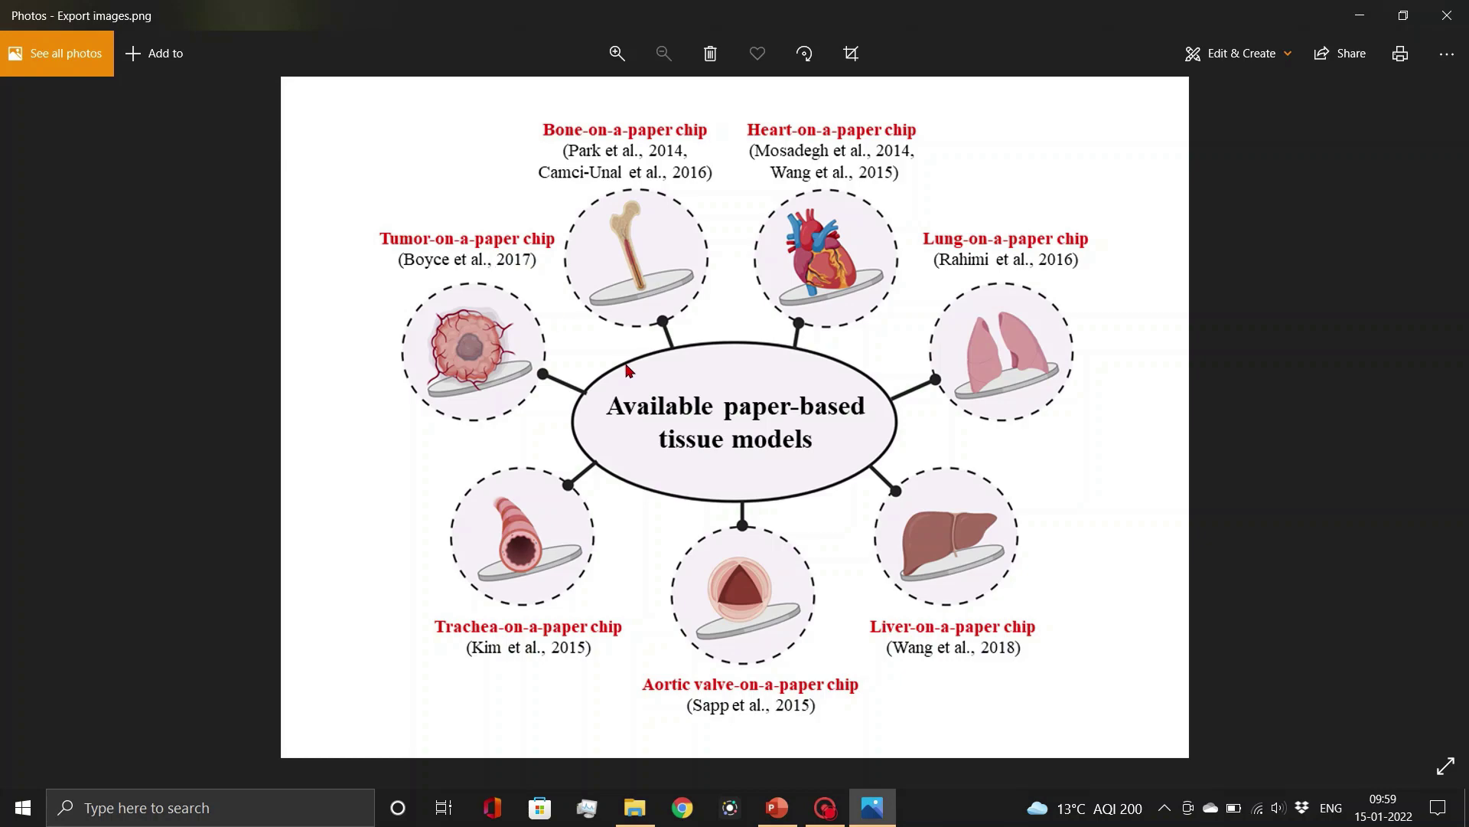
{"action": "scroll", "coordinate": [626, 371], "scroll_direction": "up", "scroll_amount": 5}
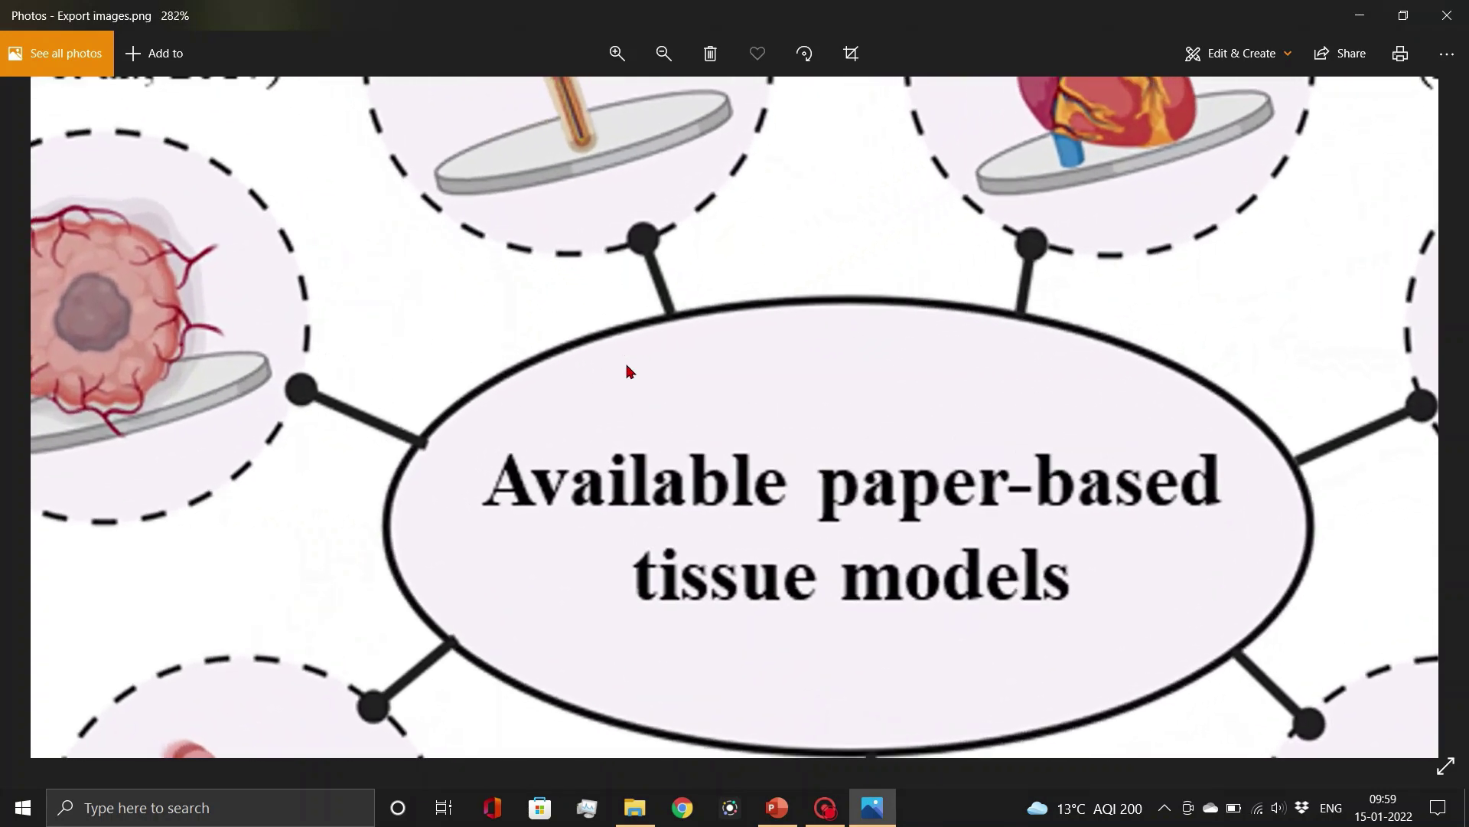
{"action": "scroll", "coordinate": [626, 372], "scroll_direction": "up", "scroll_amount": 5}
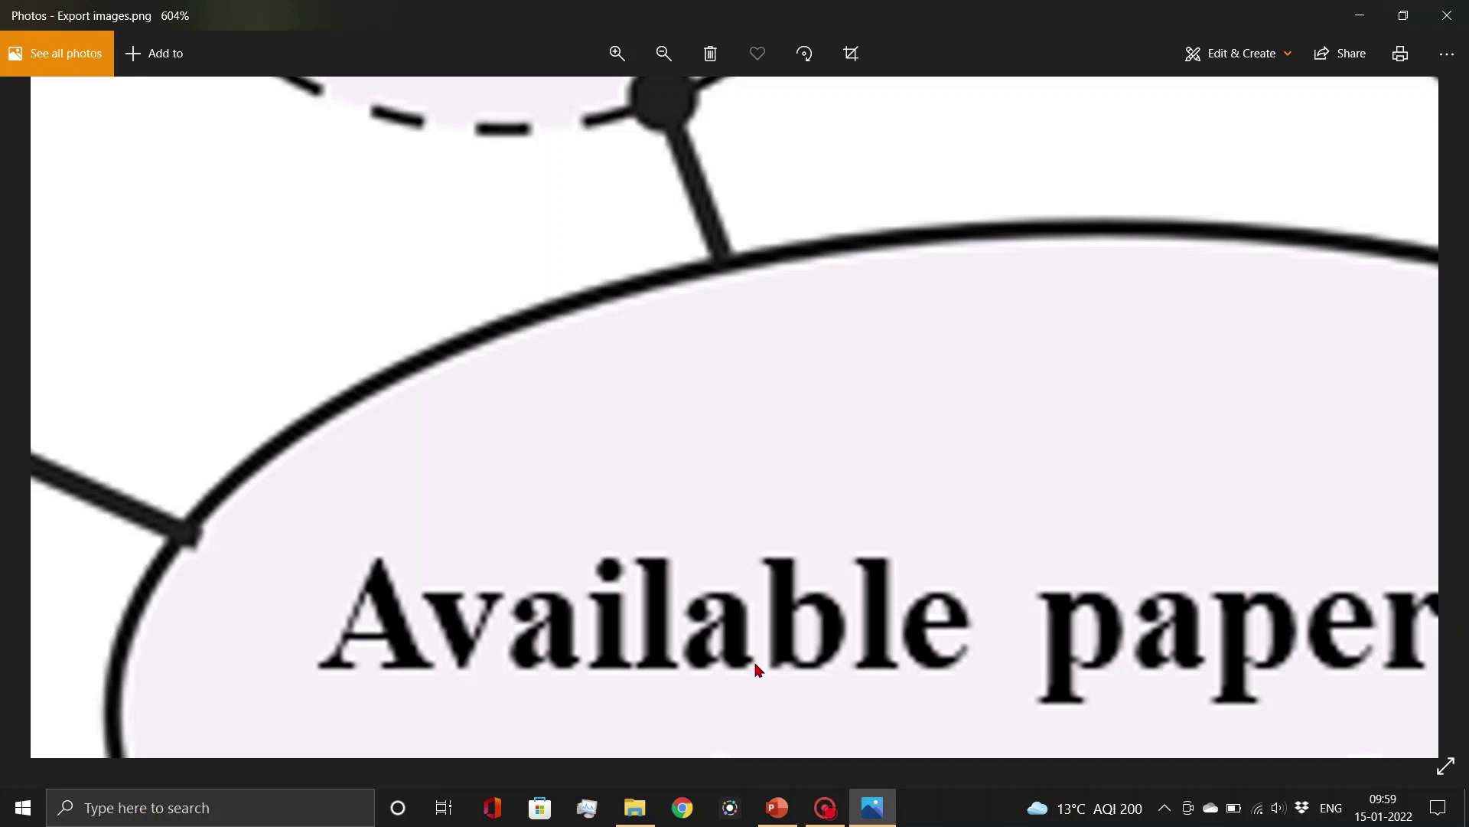
{"action": "left_click_drag", "start_coordinate": [593, 166], "coordinate": [796, 823]}
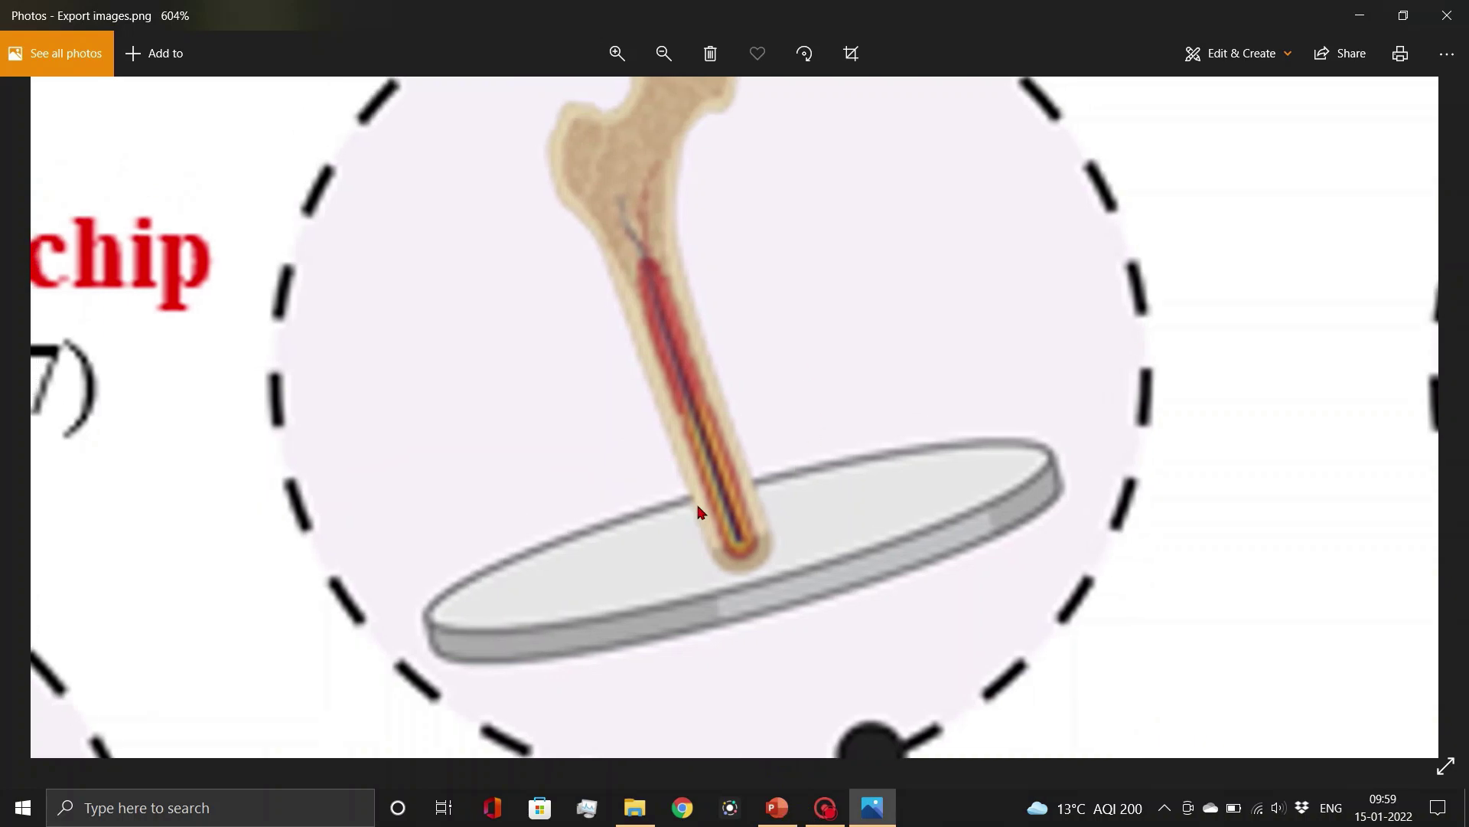
Pan to the tumor circle and central ellipse, adjusting the zoom level
{"action": "scroll", "coordinate": [699, 511], "scroll_direction": "down", "scroll_amount": 3}
{"action": "left_click_drag", "start_coordinate": [206, 657], "coordinate": [505, 327]}
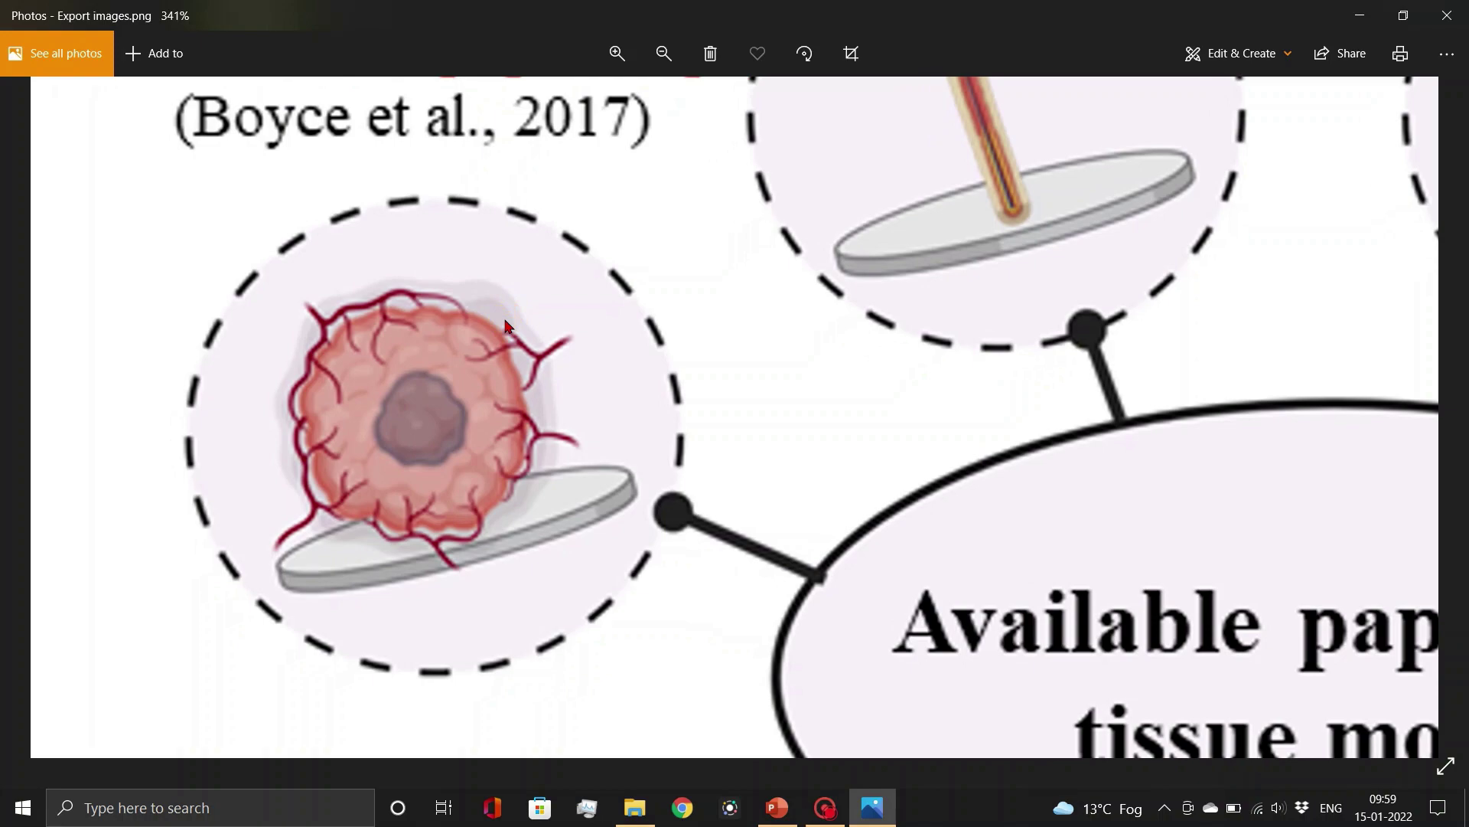
{"action": "scroll", "coordinate": [505, 326], "scroll_direction": "up", "scroll_amount": 4}
{"action": "scroll", "coordinate": [506, 327], "scroll_direction": "down", "scroll_amount": 6}
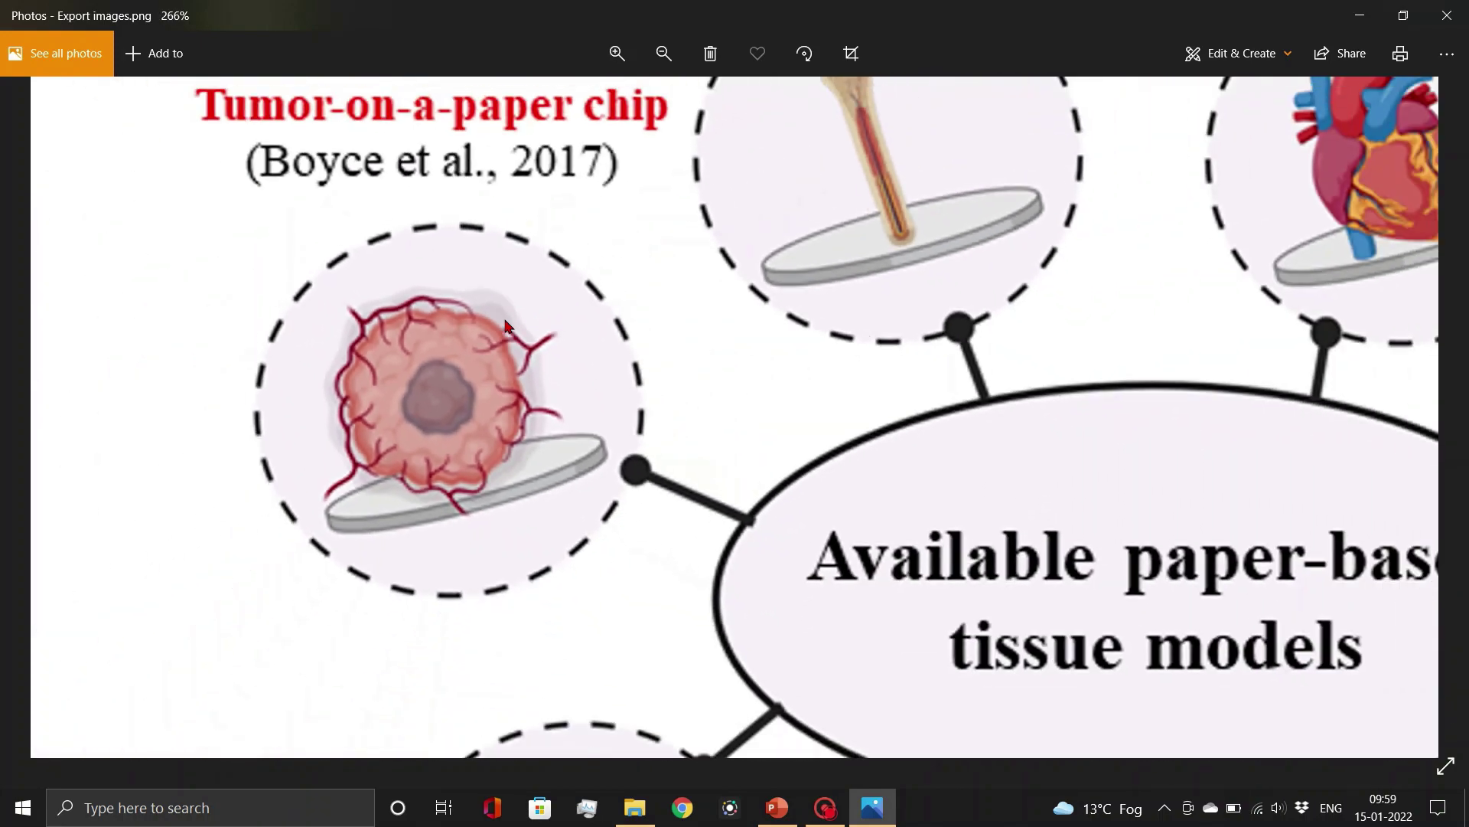
{"action": "scroll", "coordinate": [505, 327], "scroll_direction": "down", "scroll_amount": 4}
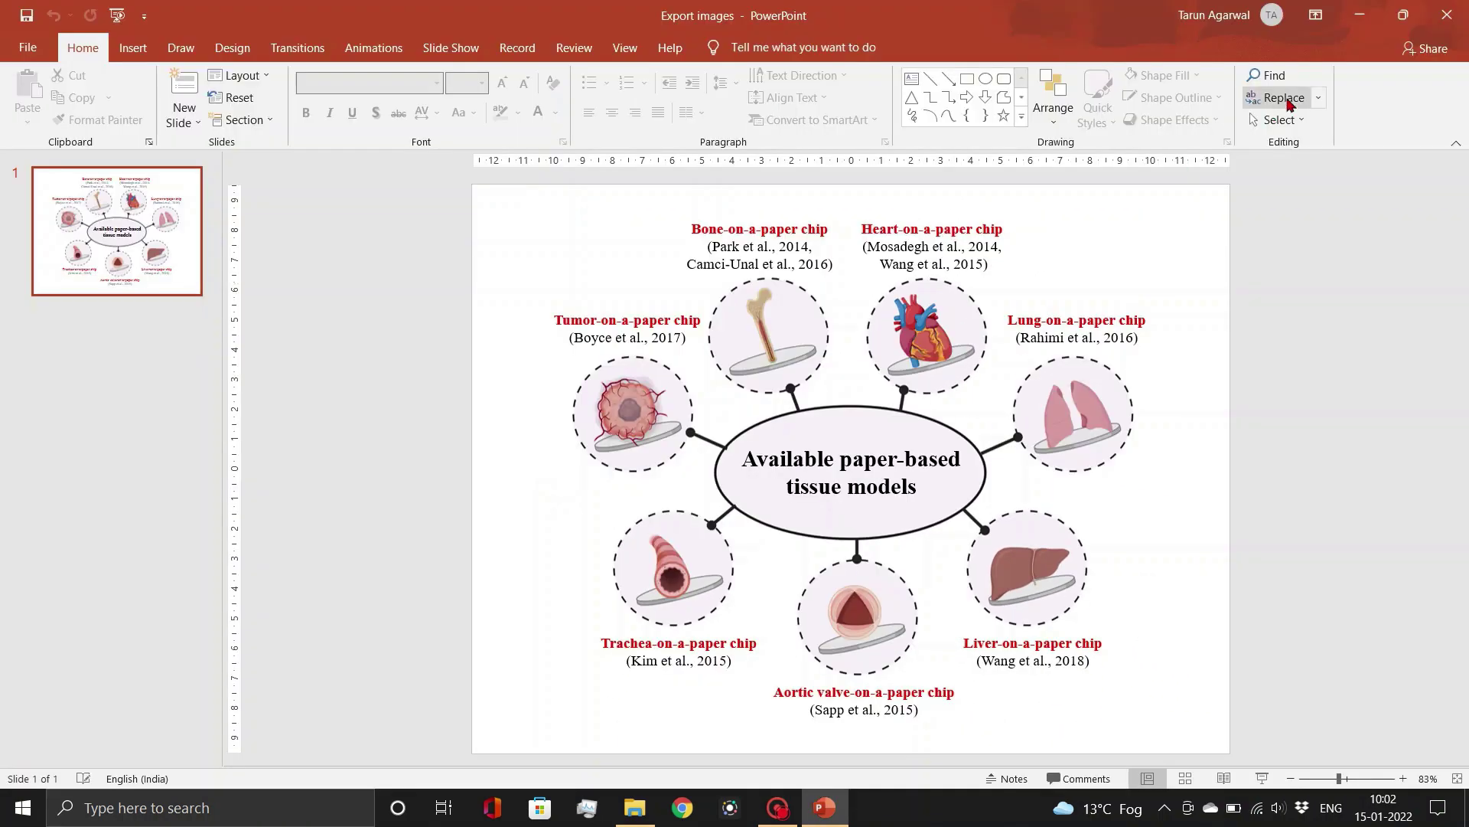
Close PowerPoint and search Windows for 'regedit'
{"action": "left_click", "coordinate": [1448, 22]}
{"action": "left_click", "coordinate": [843, 469]}
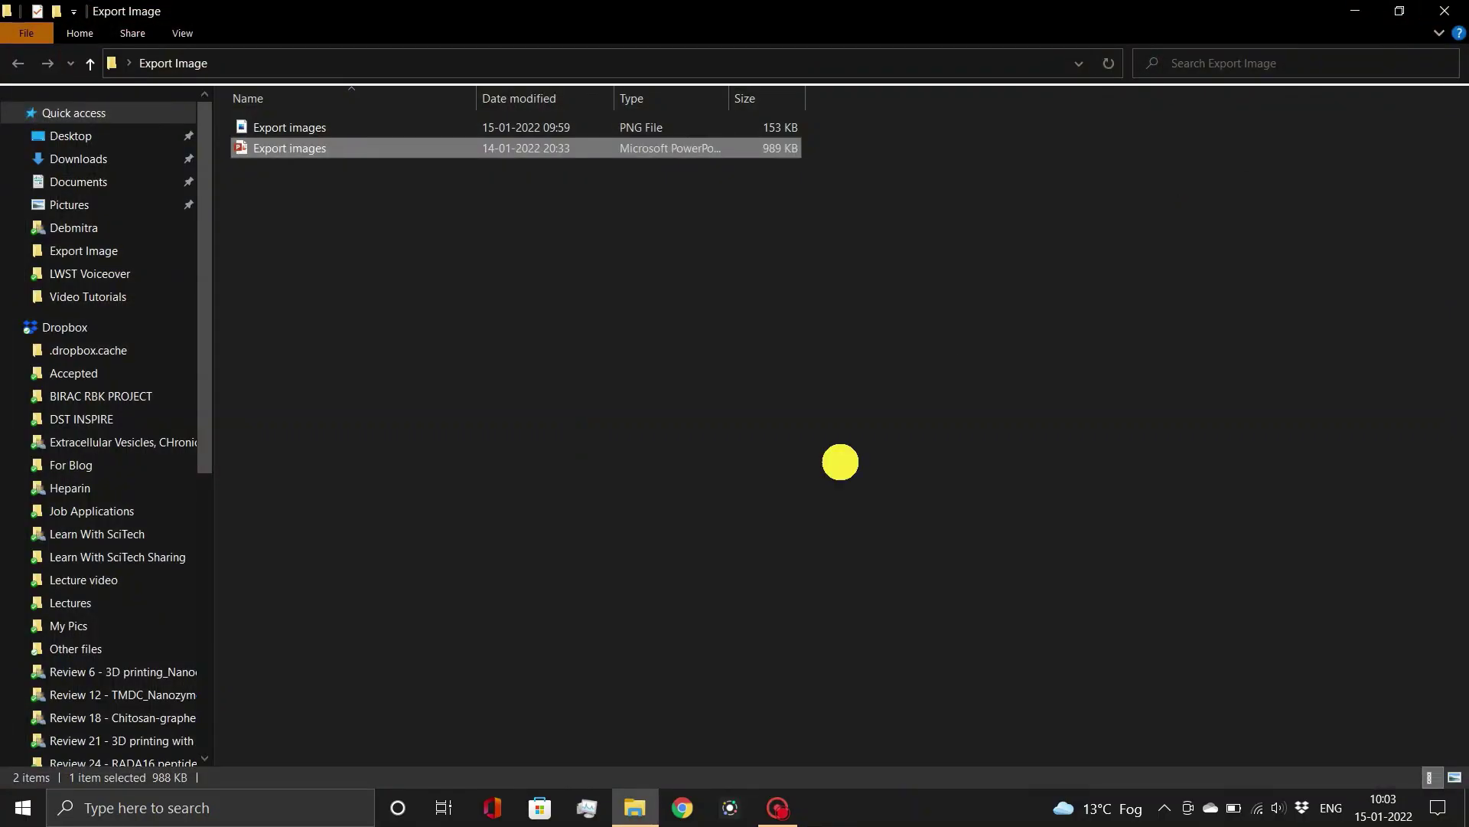
{"action": "left_click", "coordinate": [229, 813]}
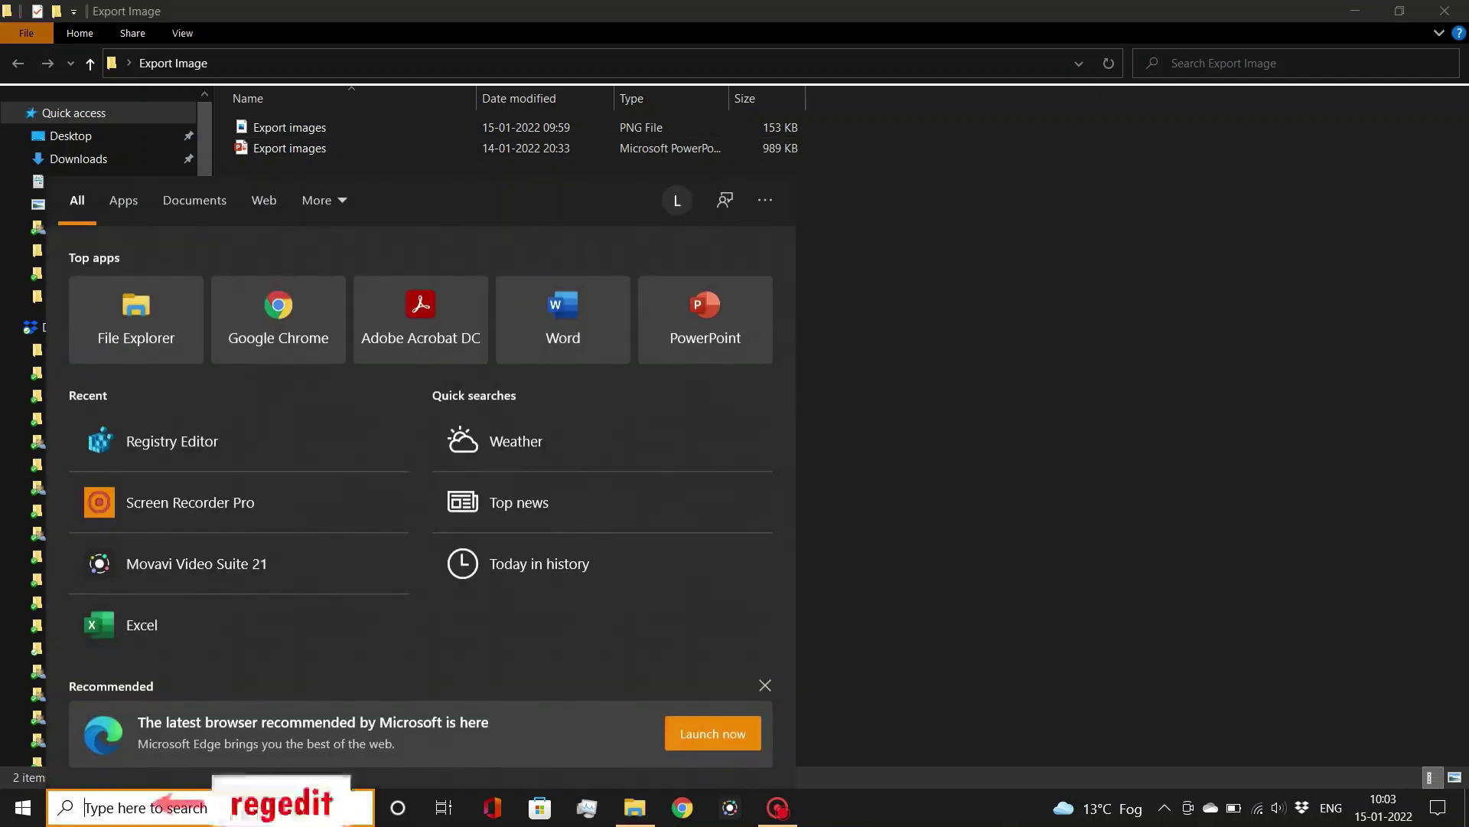
{"action": "type", "text": "regedit"}
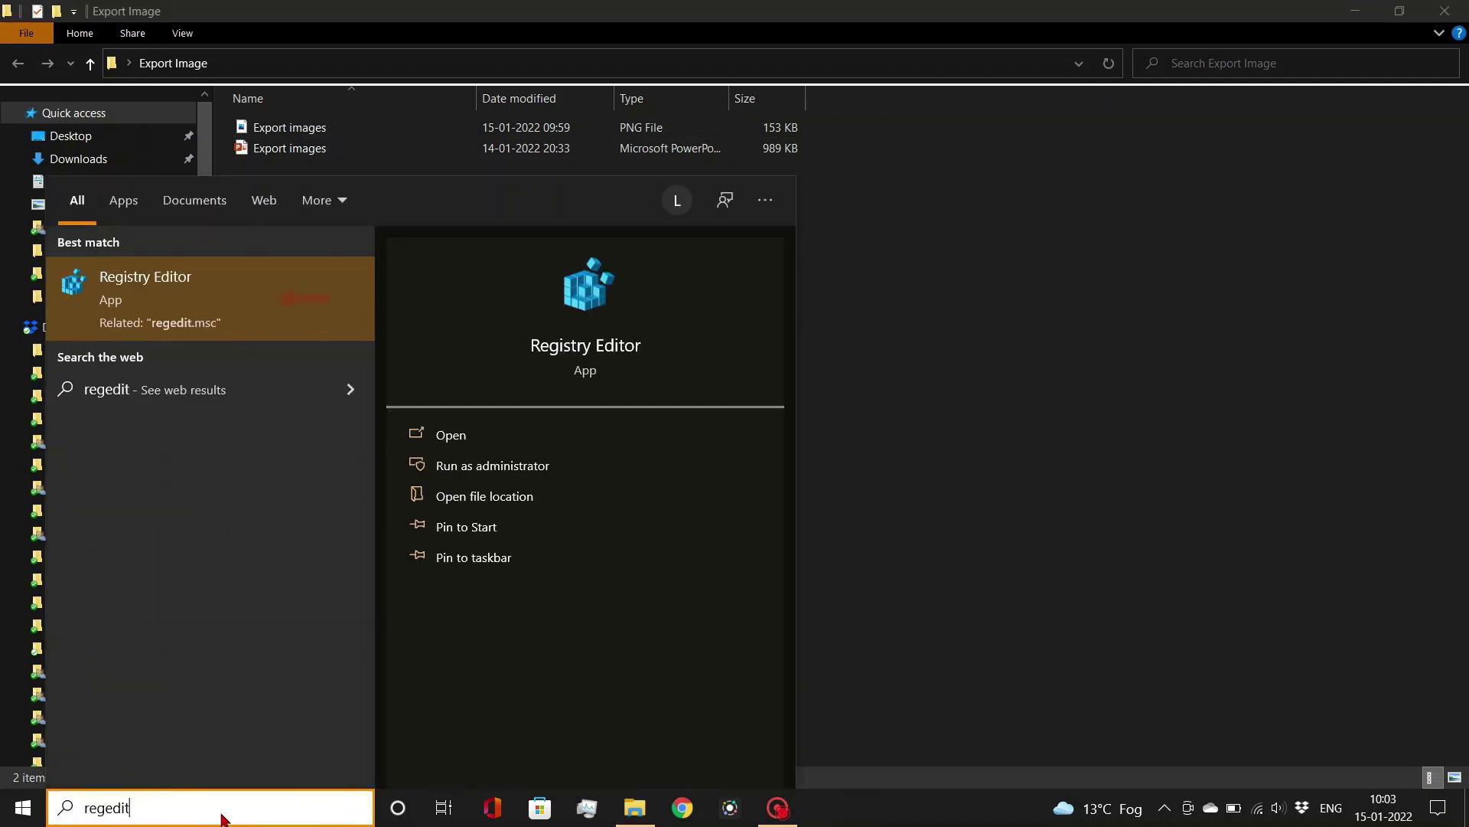
Launch Registry Editor and expand HKEY_CURRENT_USER\SOFTWARE\Microsoft
{"action": "left_click", "coordinate": [174, 300]}
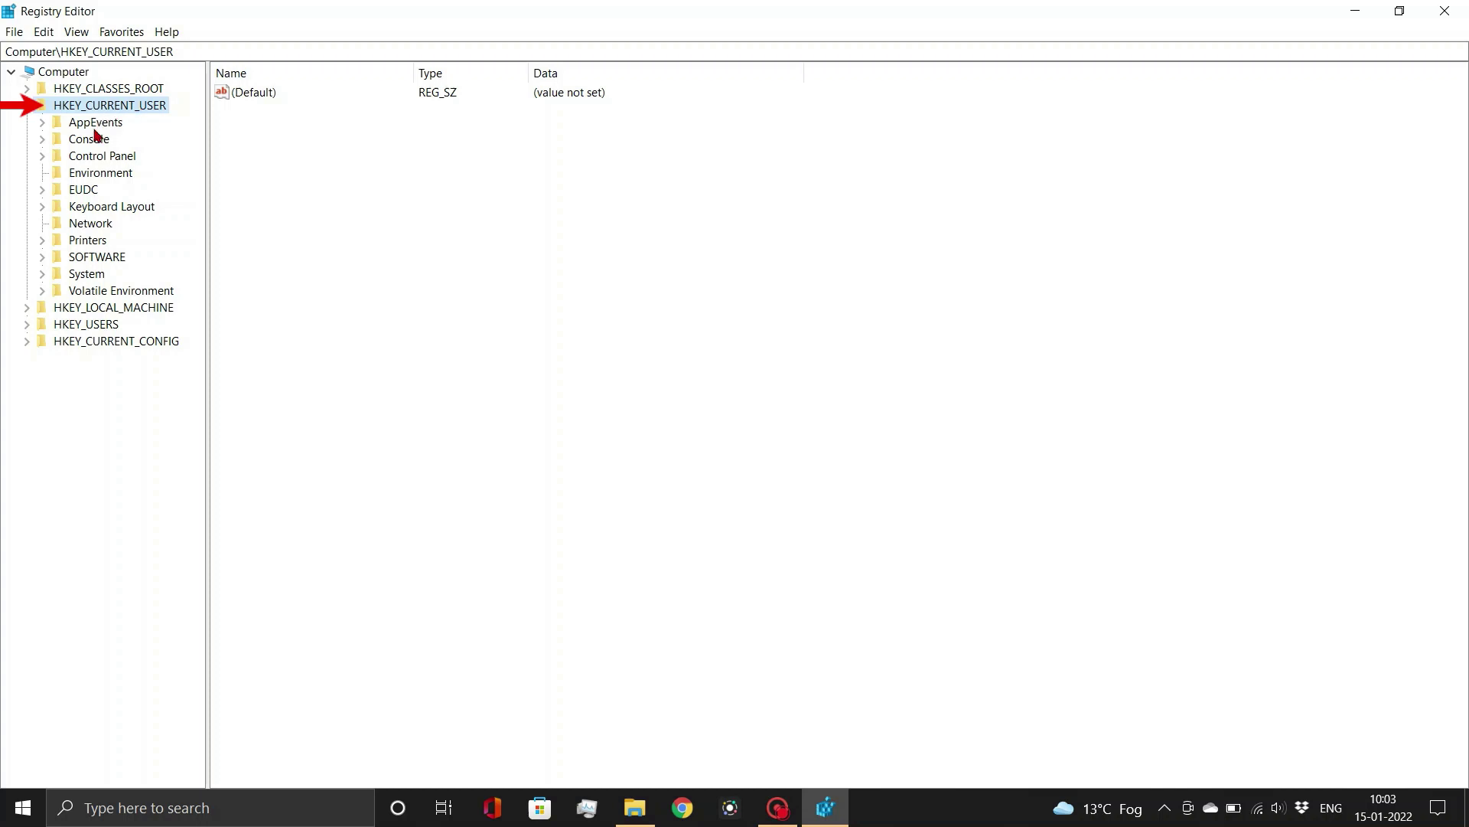
{"action": "left_click", "coordinate": [42, 256]}
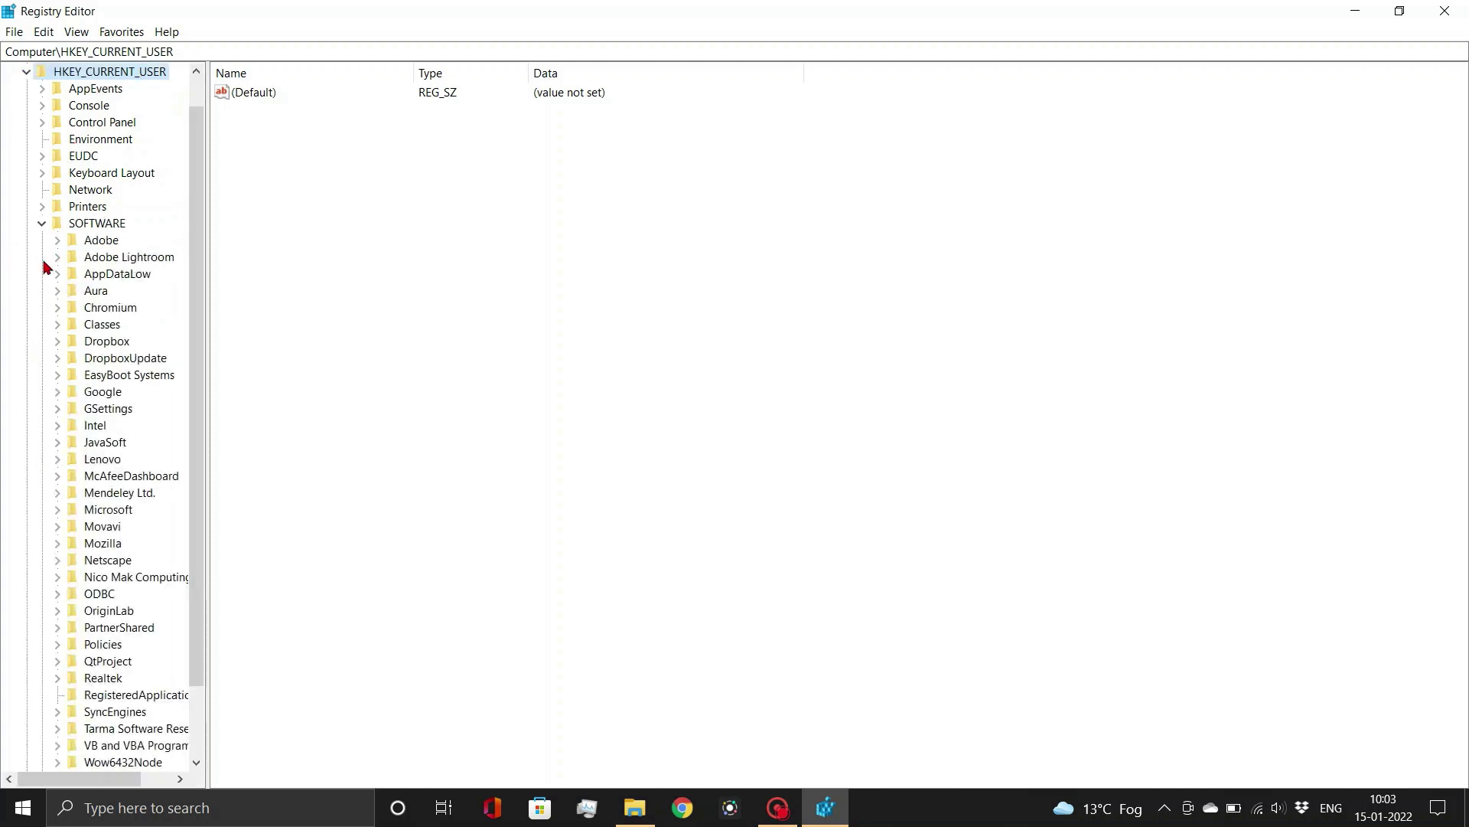
{"action": "scroll", "coordinate": [195, 452], "scroll_direction": "down", "scroll_amount": 2}
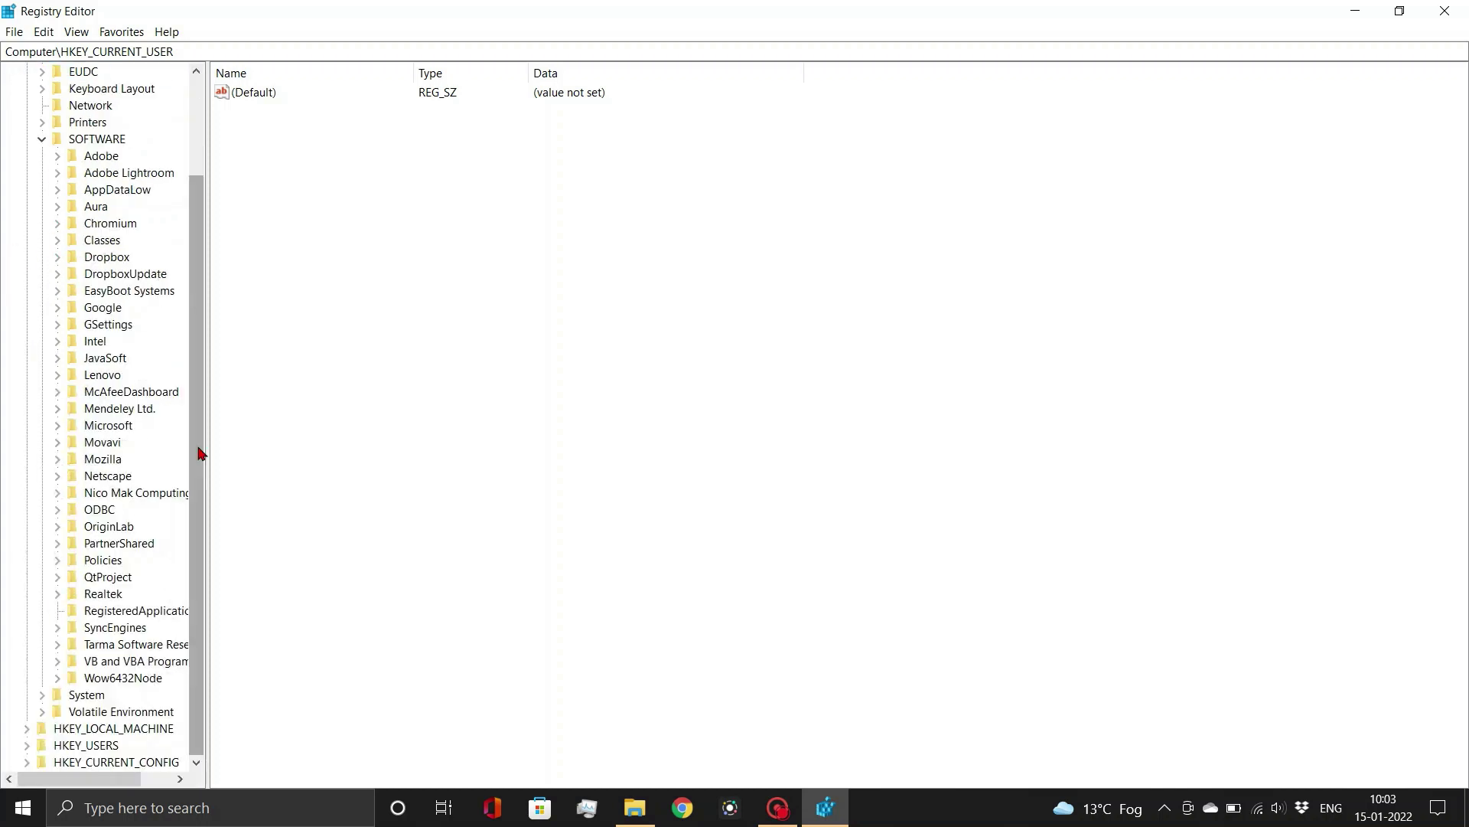
{"action": "left_click", "coordinate": [57, 425]}
{"action": "scroll", "coordinate": [201, 417], "scroll_direction": "down", "scroll_amount": 8}
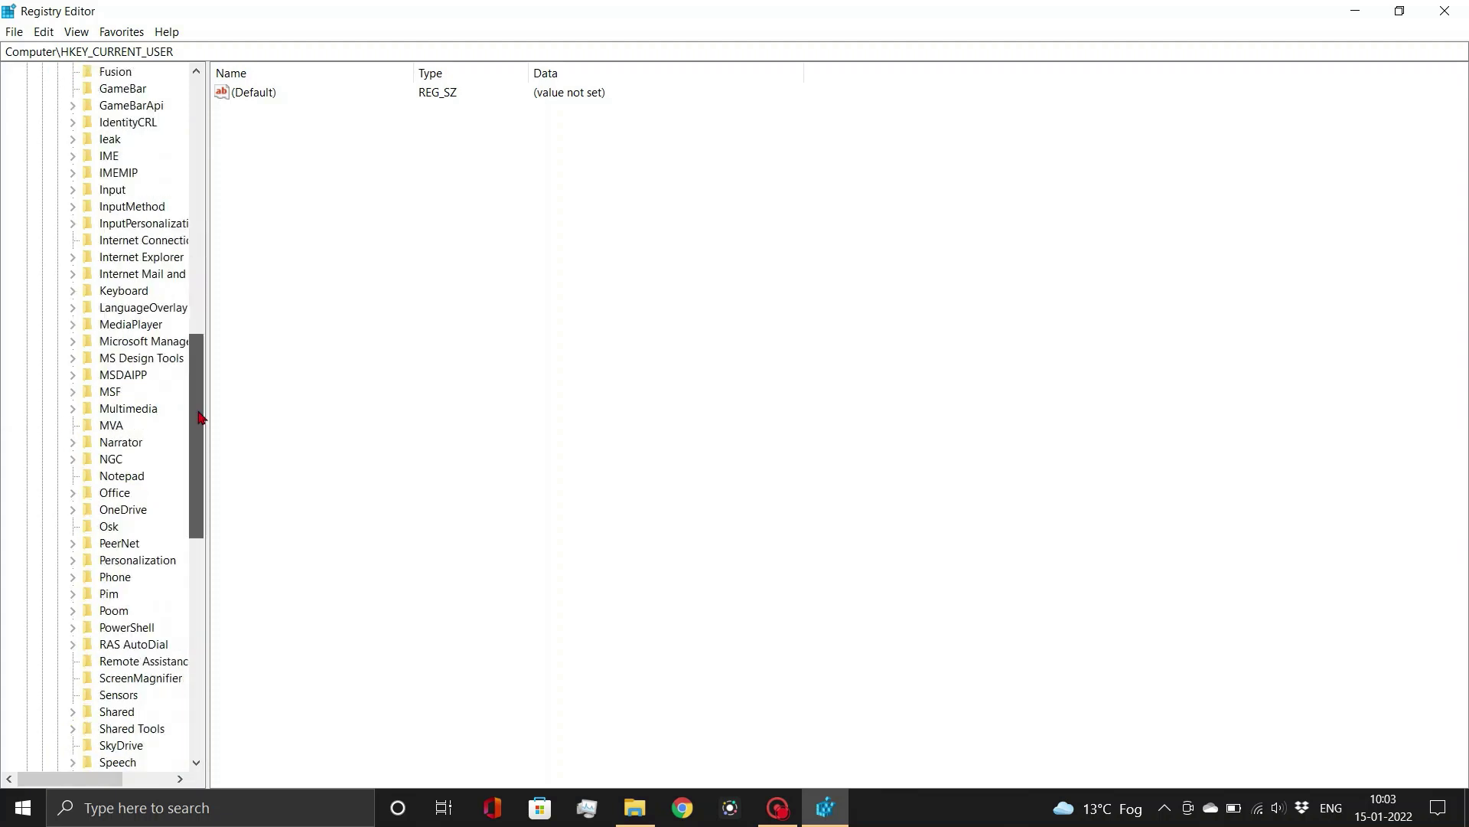
Expand Office\16.0\PowerPoint and select its Options key
{"action": "left_click", "coordinate": [74, 494]}
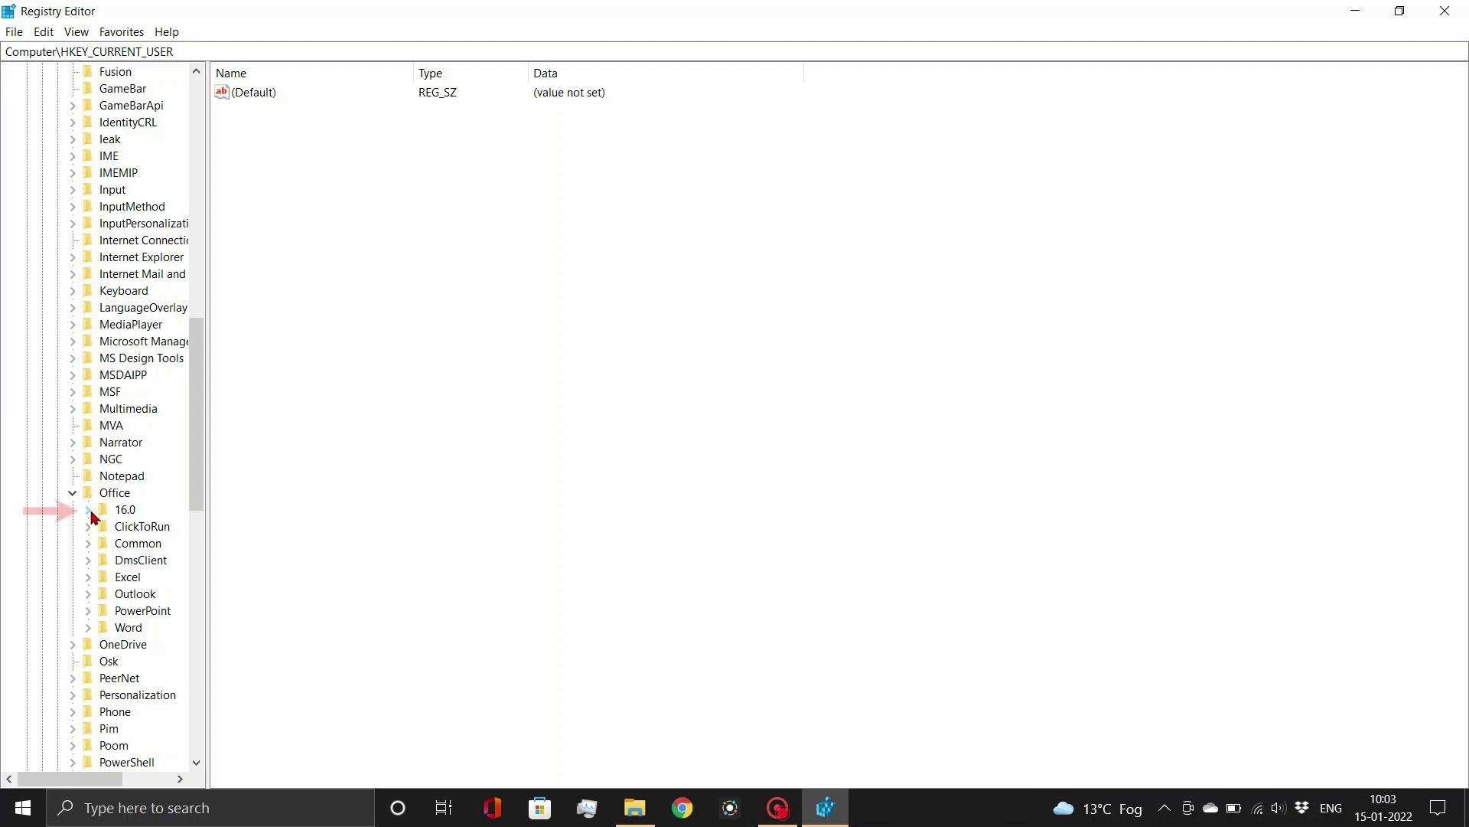
{"action": "left_click", "coordinate": [88, 510]}
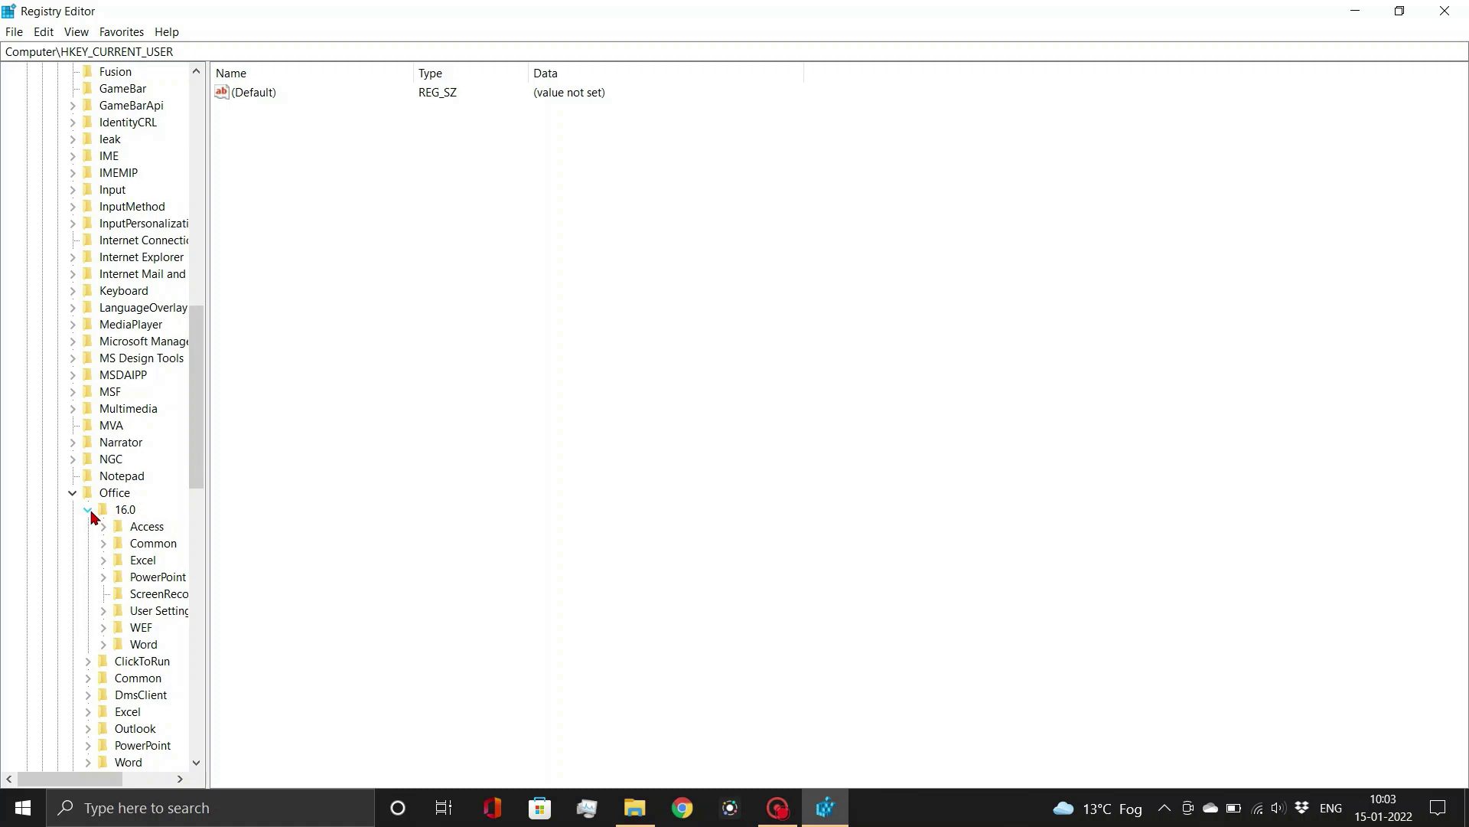
{"action": "left_click", "coordinate": [104, 578]}
{"action": "left_click_drag", "start_coordinate": [196, 460], "coordinate": [204, 510]}
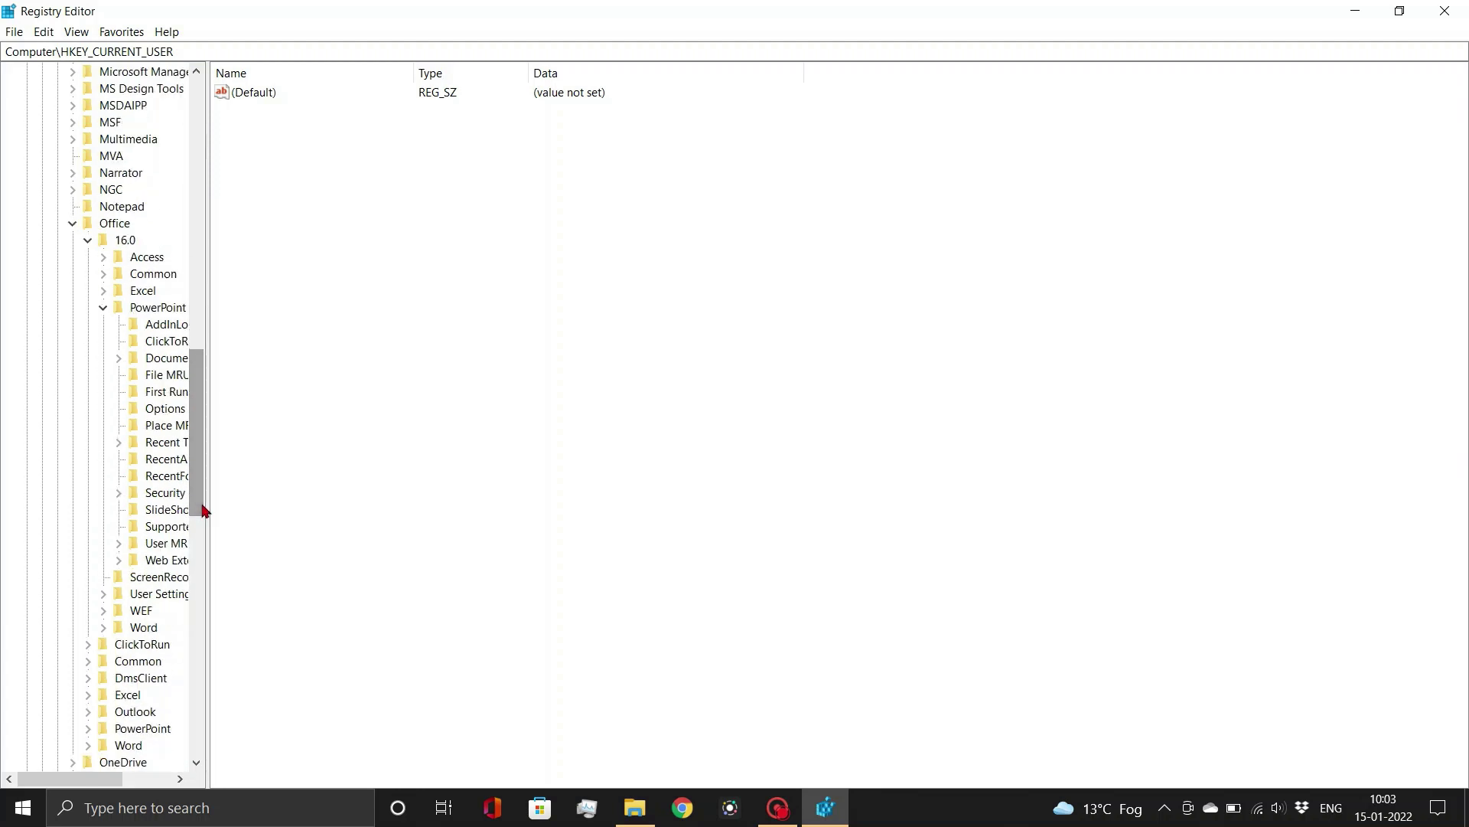
{"action": "left_click", "coordinate": [162, 415]}
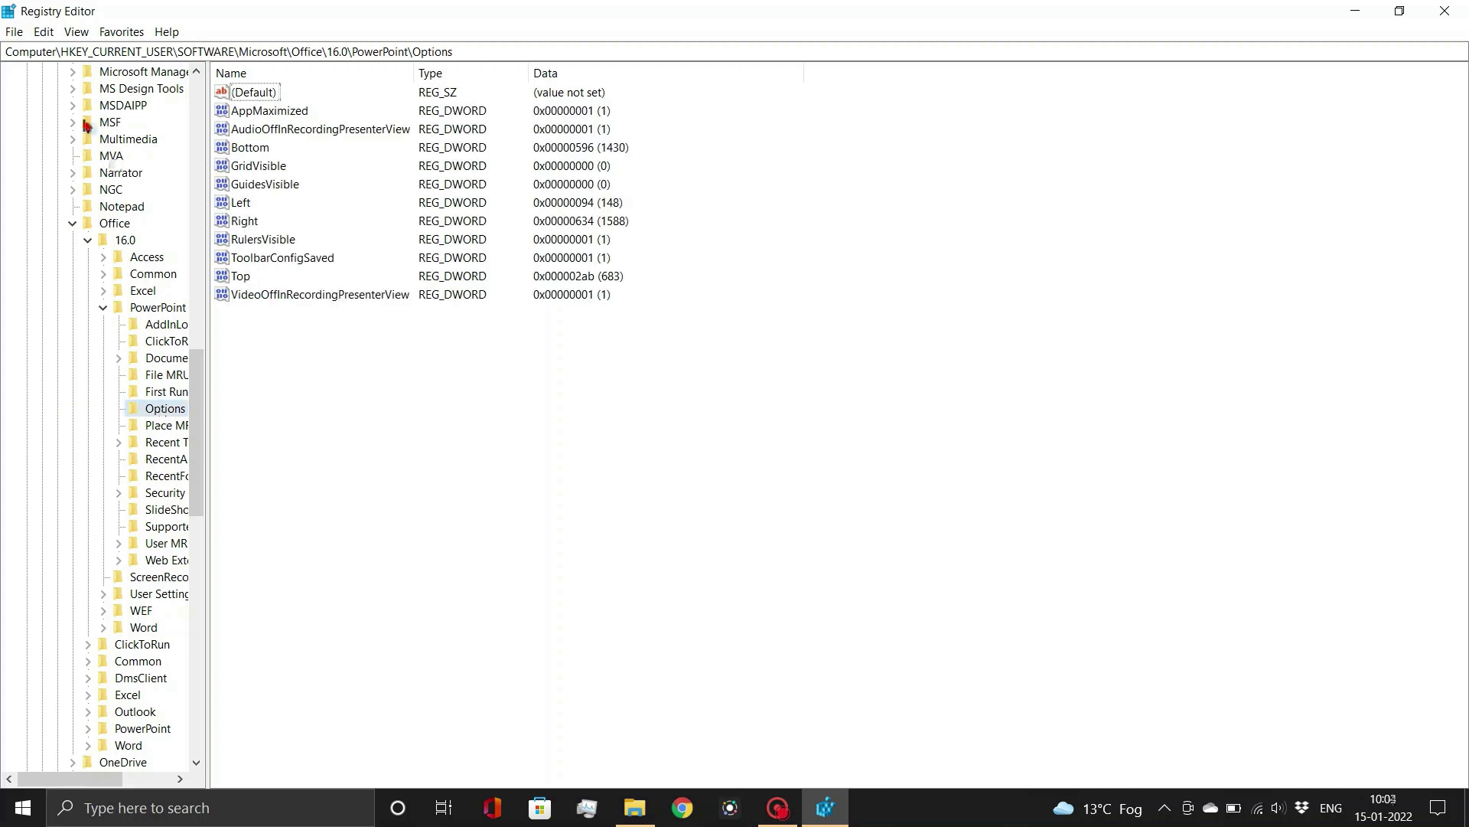
Create a new DWORD (32-bit) value named ExportBitmapResolution in the Options key
{"action": "left_click", "coordinate": [44, 32]}
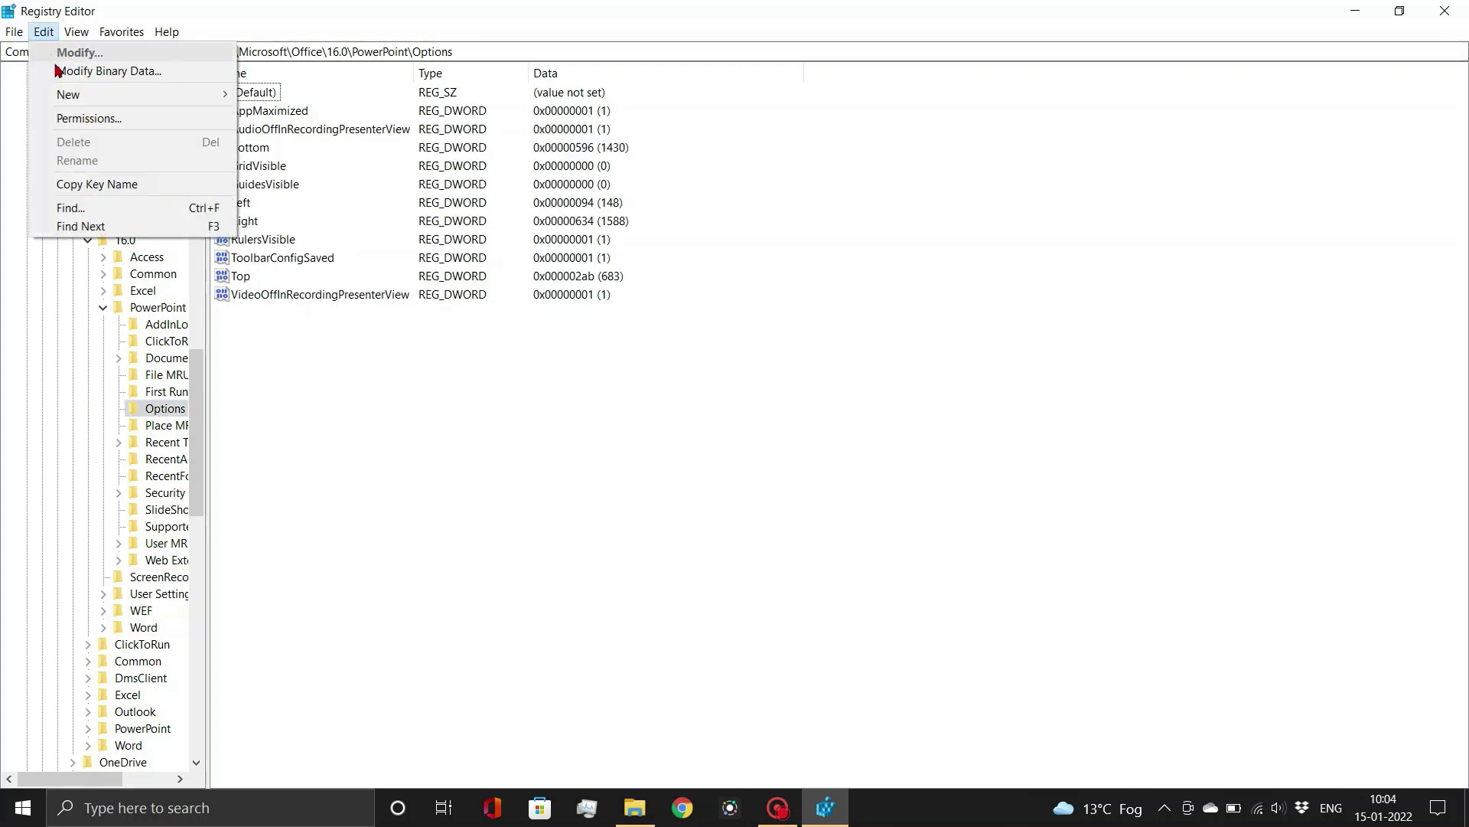
{"action": "mouse_move", "coordinate": [73, 94]}
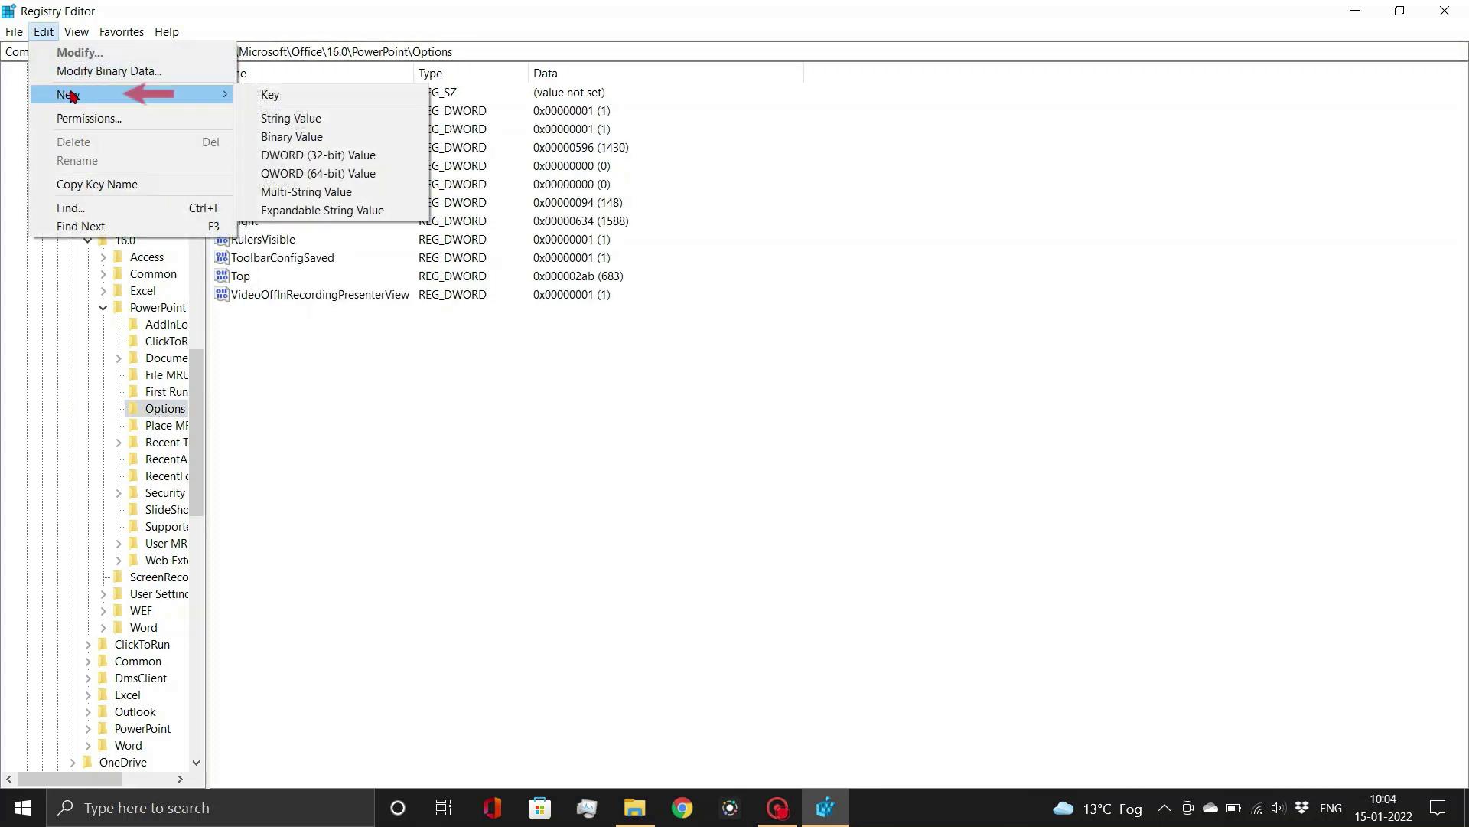
{"action": "left_click", "coordinate": [305, 156]}
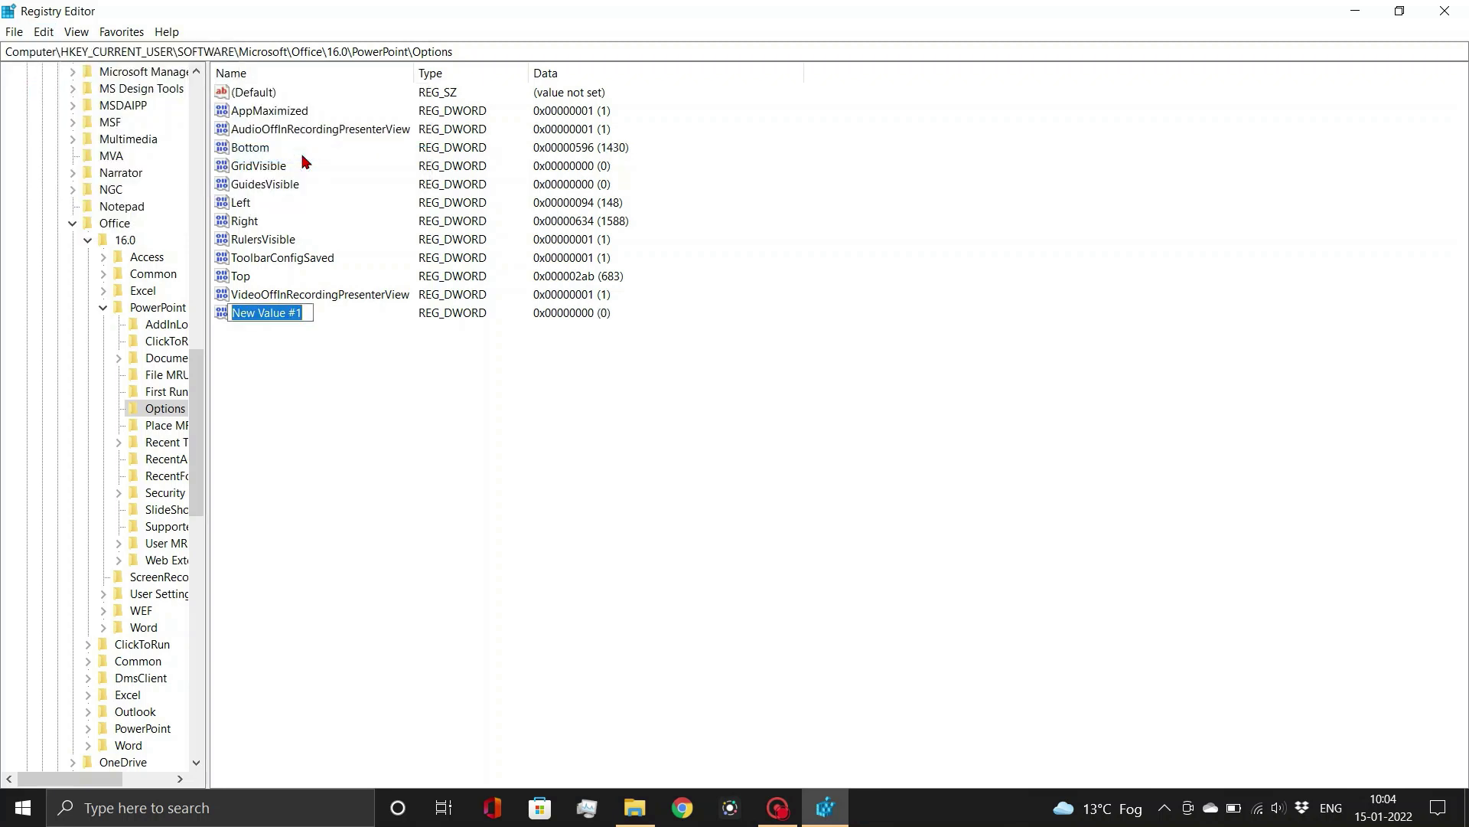
{"action": "type", "text": "Ex"}
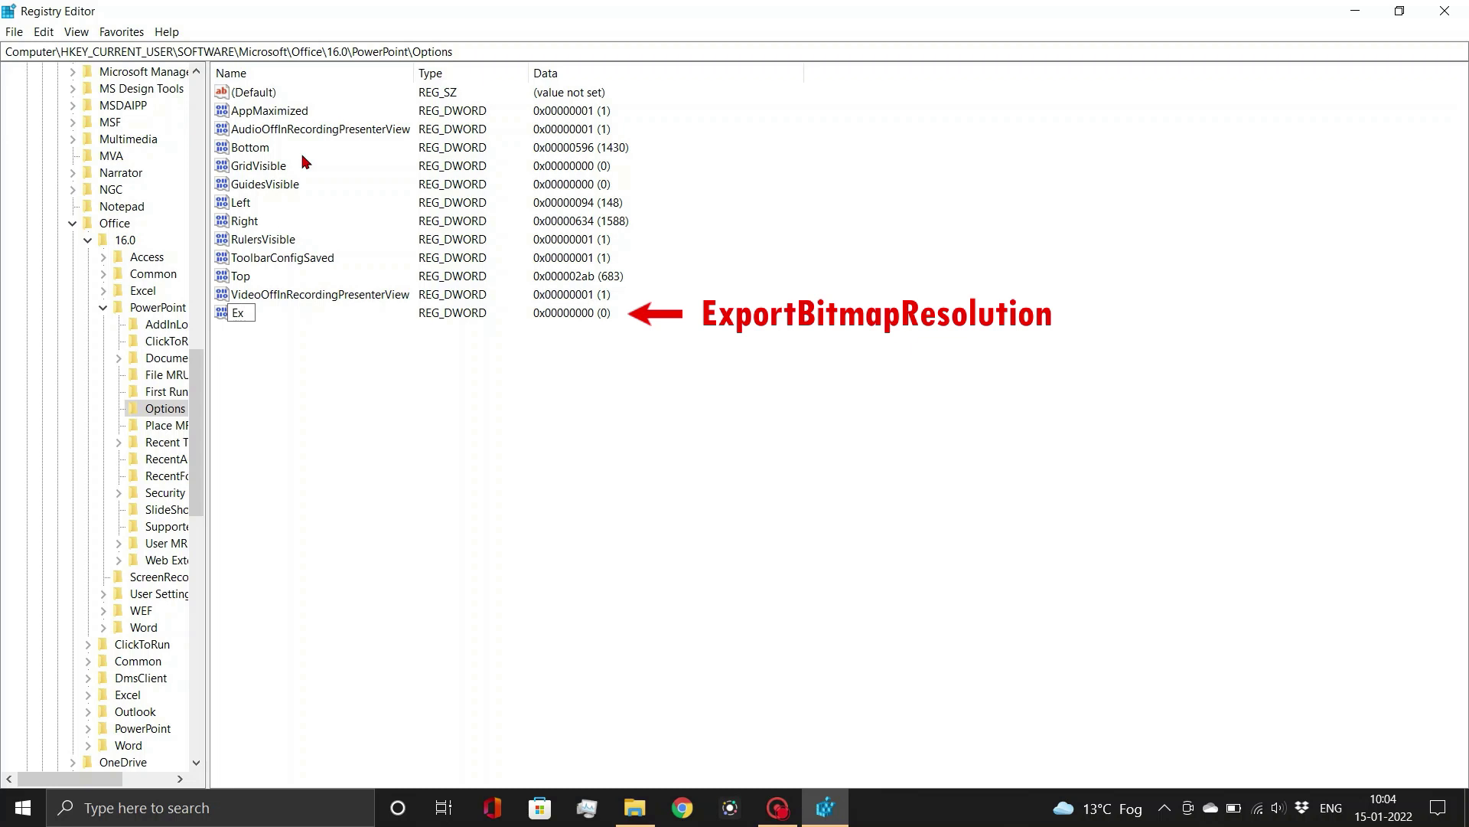
{"action": "type", "text": "portBitmapResolution"}
{"action": "key", "text": "Return"}
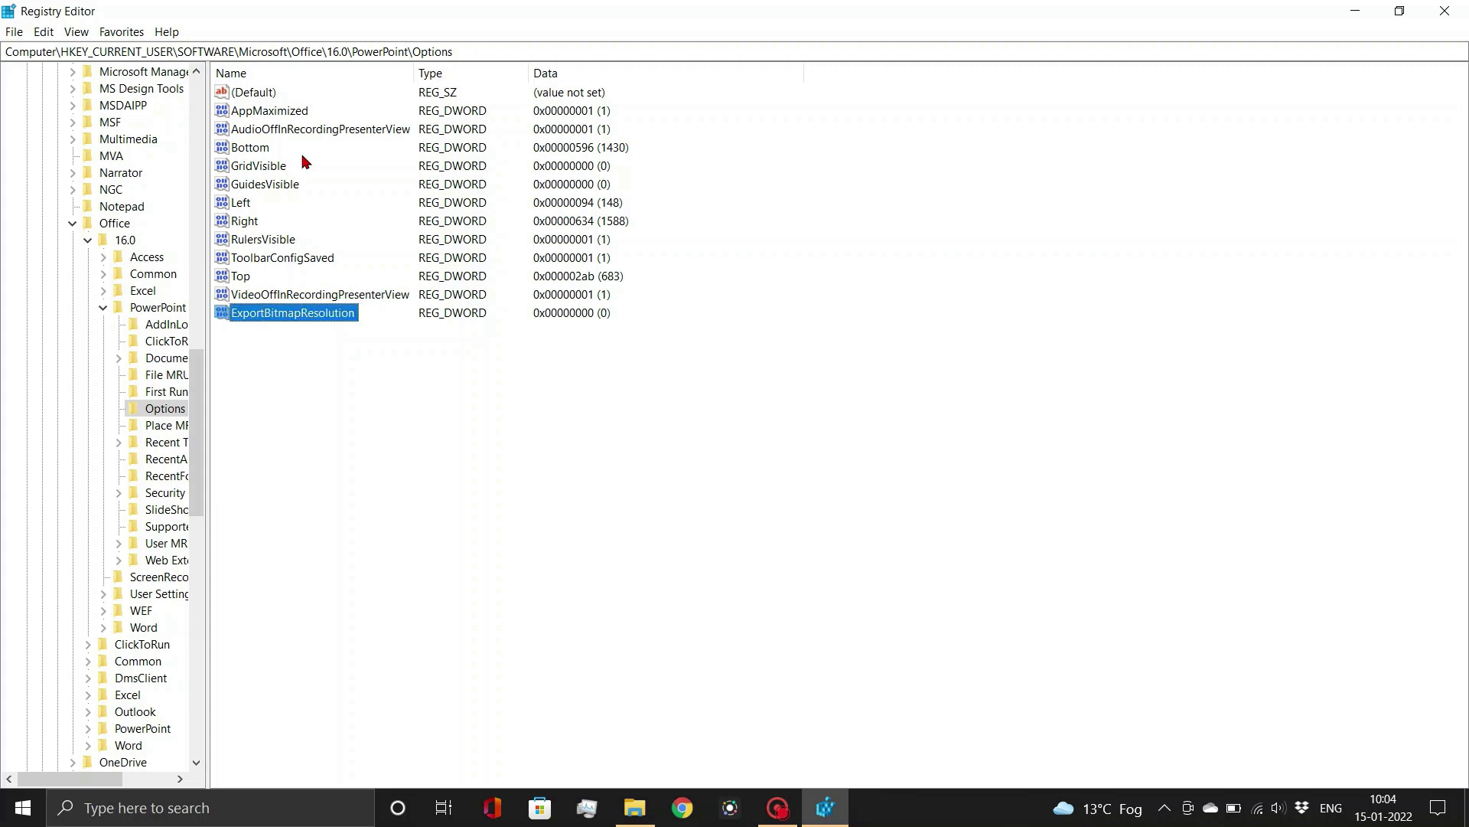
Change ExportBitmapResolution's value data from 0 to 600, using the Decimal base
{"action": "double_click", "coordinate": [297, 316]}
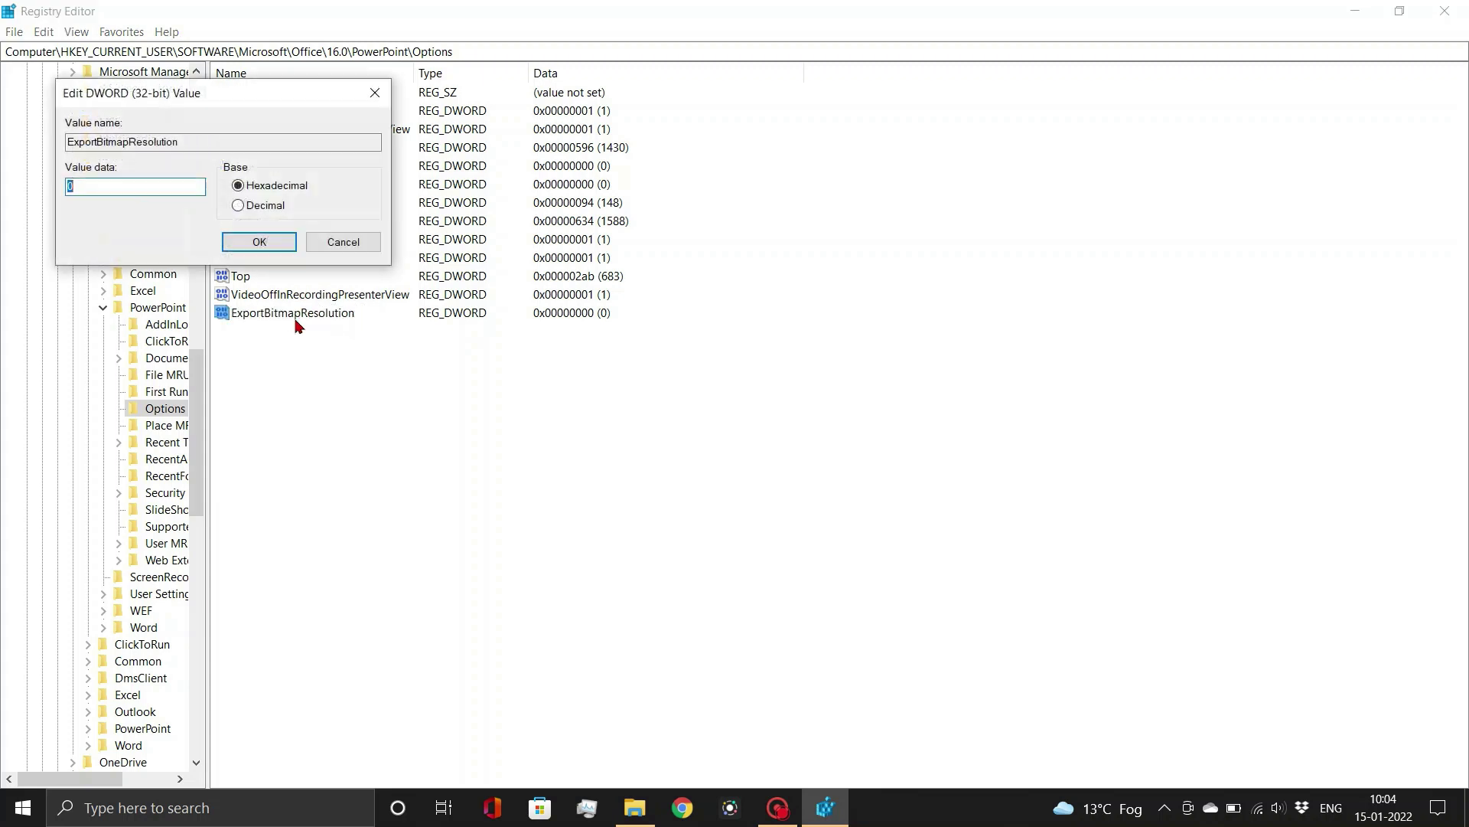
{"action": "left_click", "coordinate": [239, 206]}
{"action": "left_click", "coordinate": [177, 193]}
{"action": "key", "text": "BackSpace"}
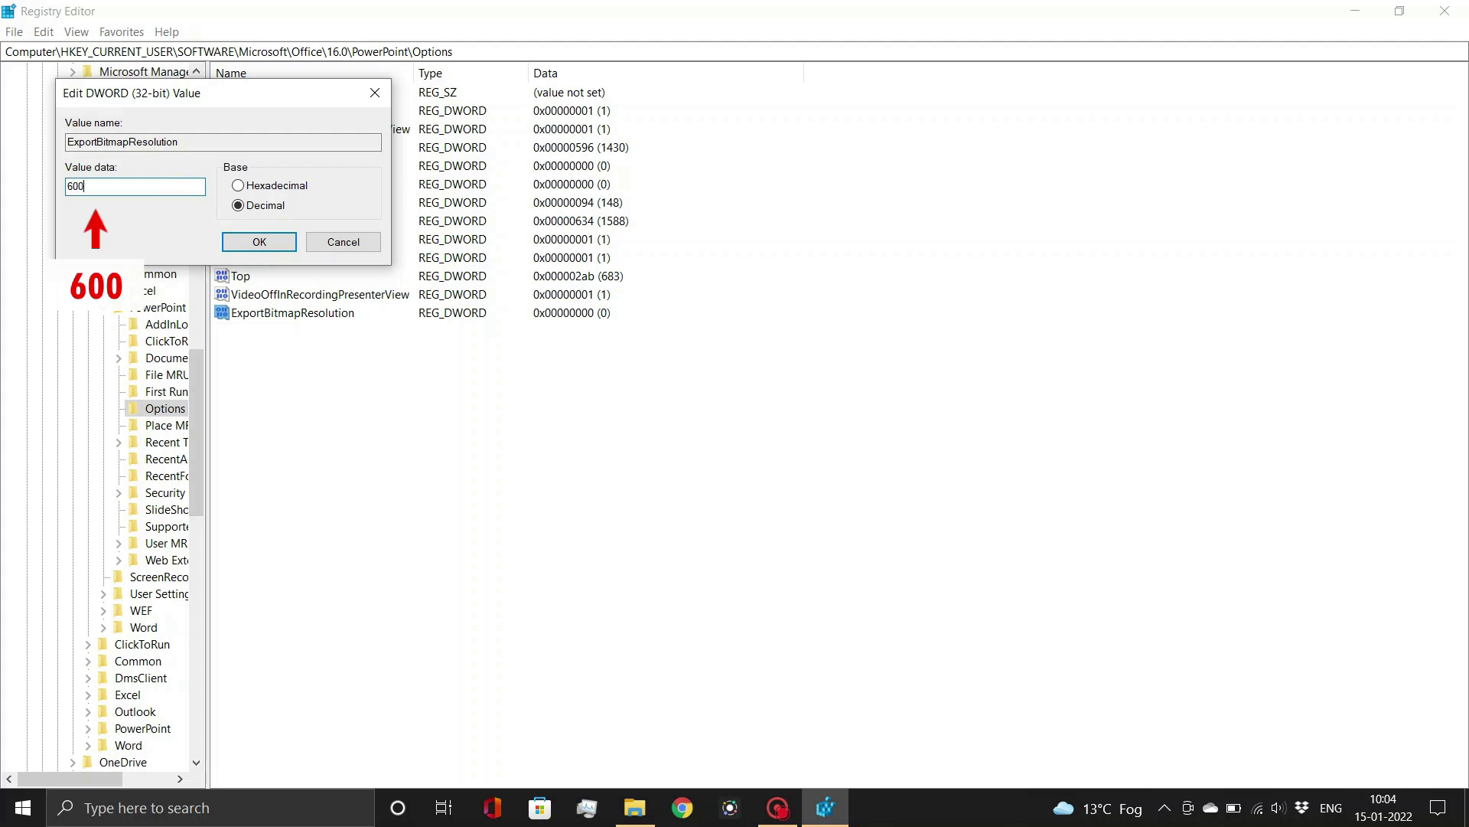
{"action": "left_click", "coordinate": [253, 242]}
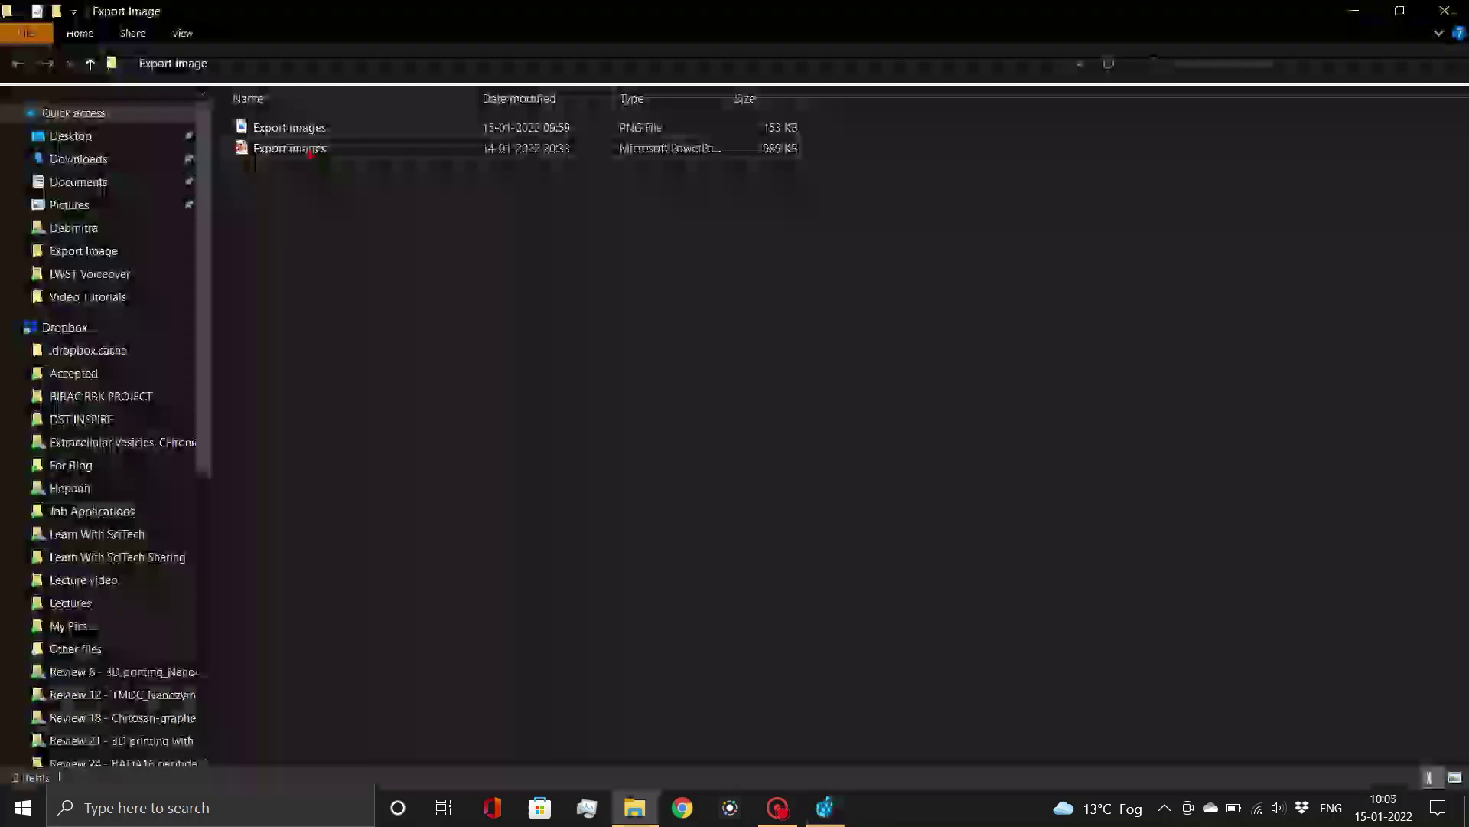
Reopen the Export images presentation and go to Save As on This PC
{"action": "double_click", "coordinate": [300, 151]}
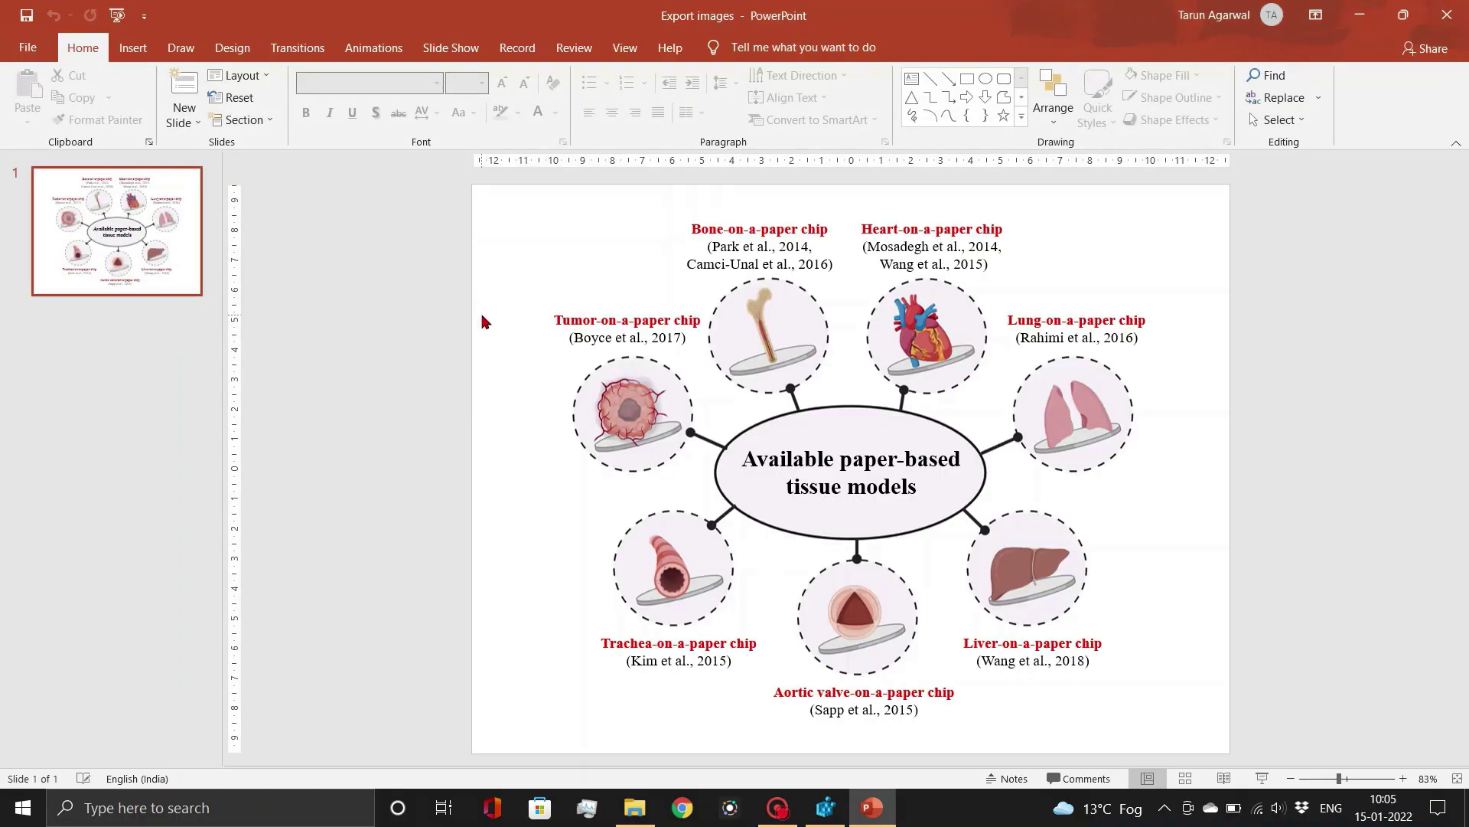
{"action": "left_click", "coordinate": [26, 50]}
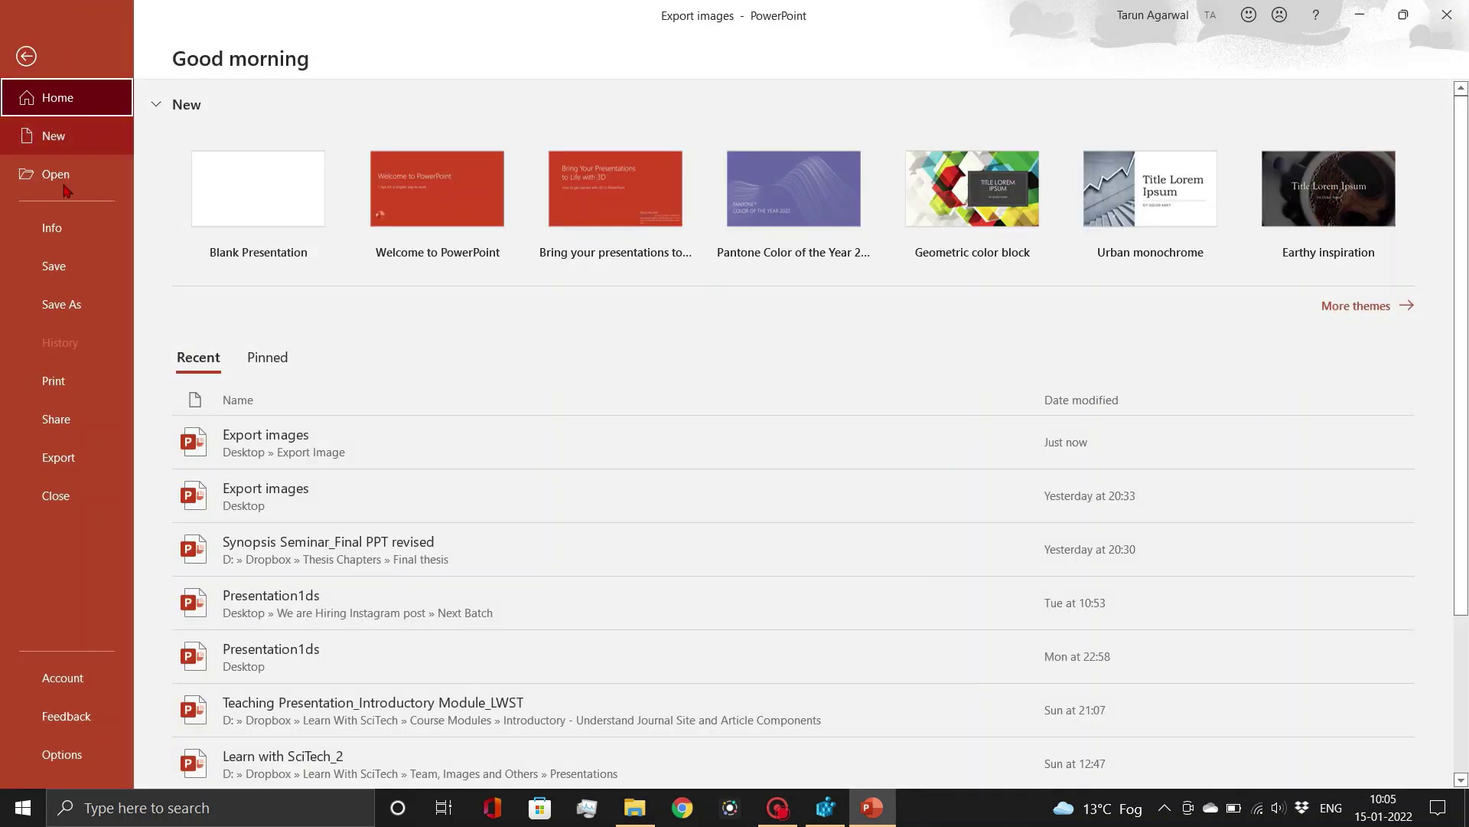
{"action": "left_click", "coordinate": [69, 303]}
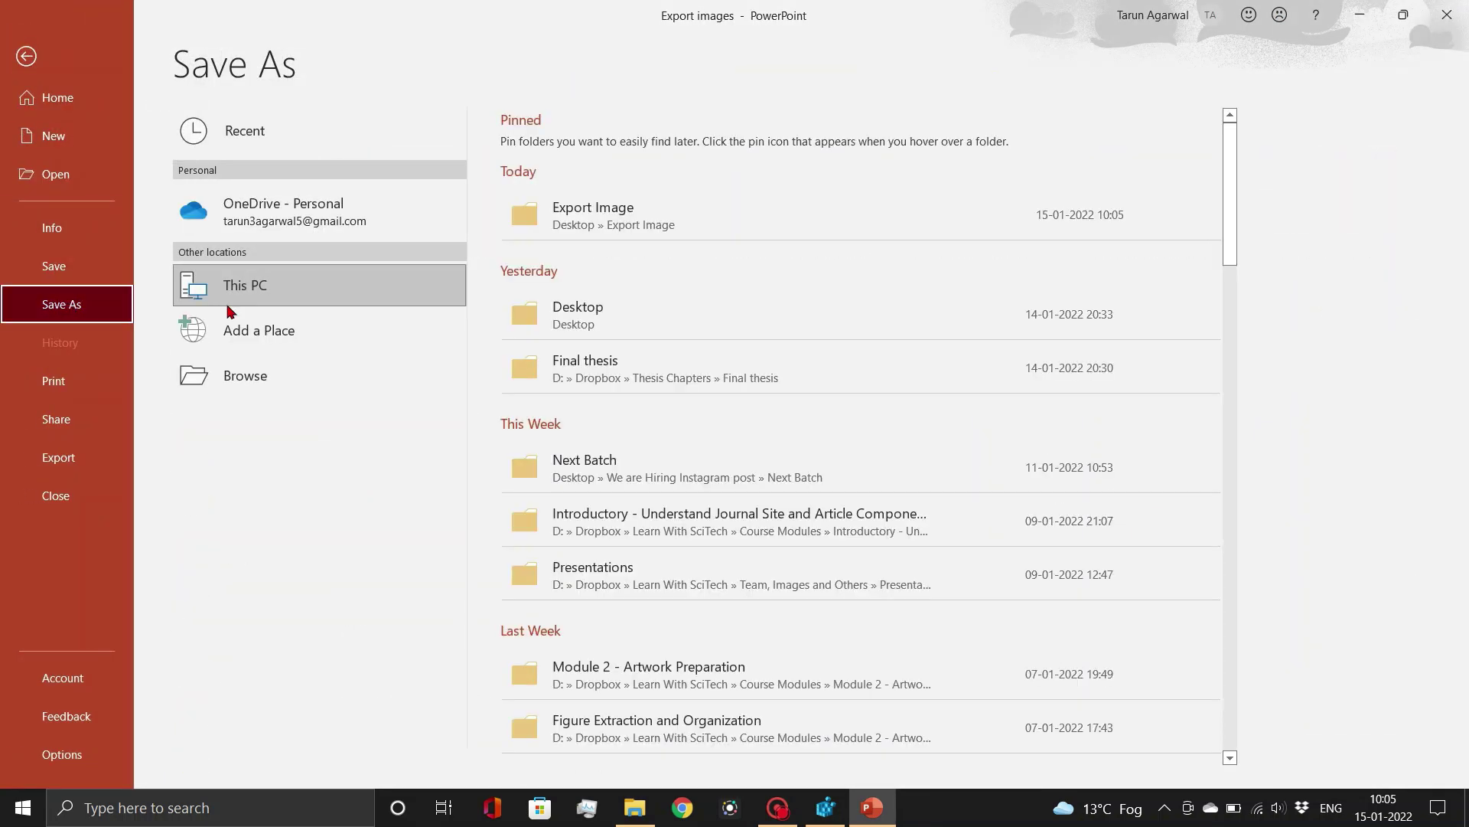
{"action": "left_click", "coordinate": [320, 297]}
Export just the current slide as PNG 'Export images_high resolution' into Export Image
{"action": "left_click", "coordinate": [635, 226]}
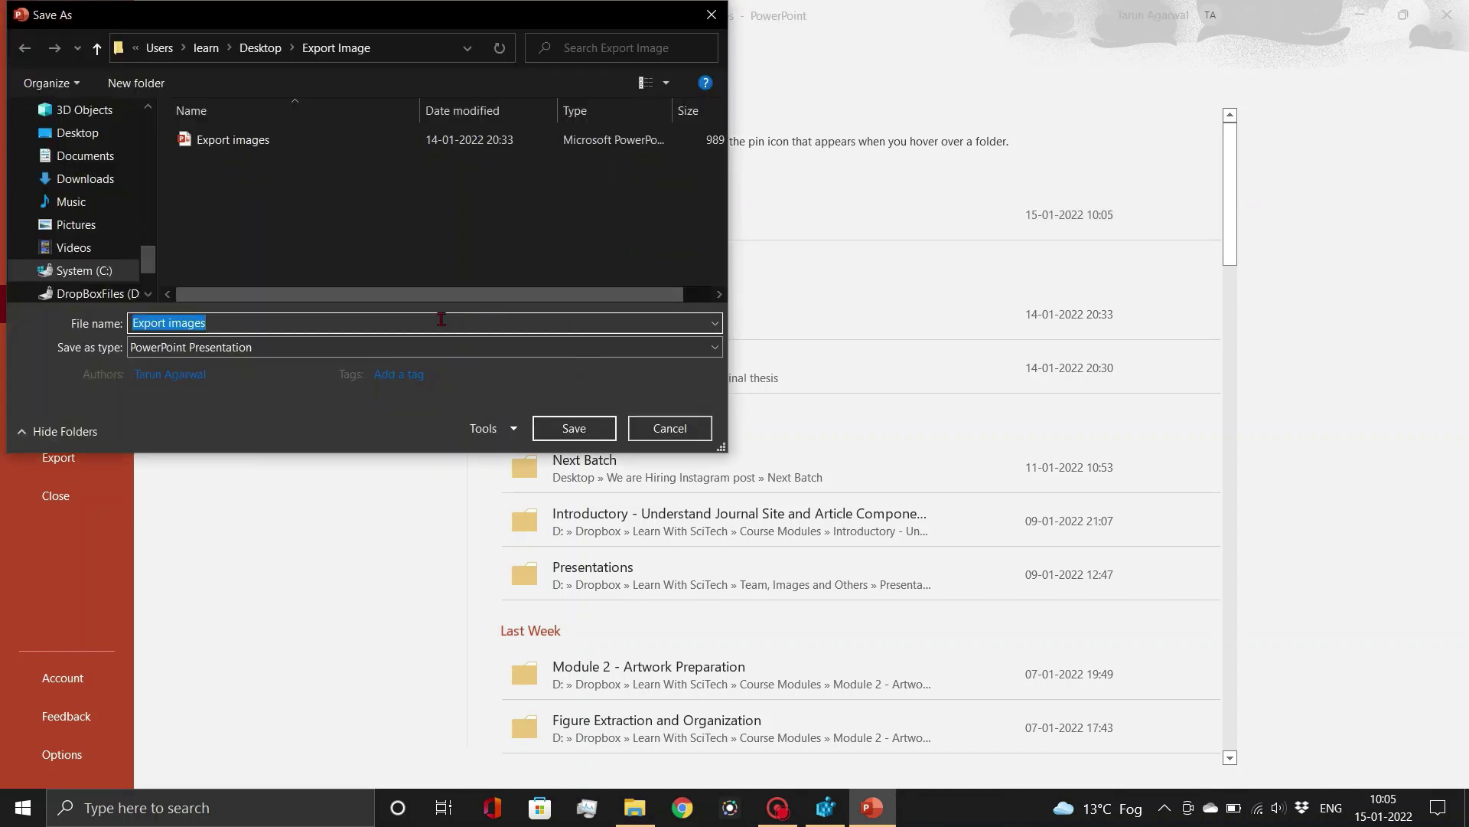
{"action": "left_click", "coordinate": [413, 331]}
{"action": "type", "text": "_high resolution"}
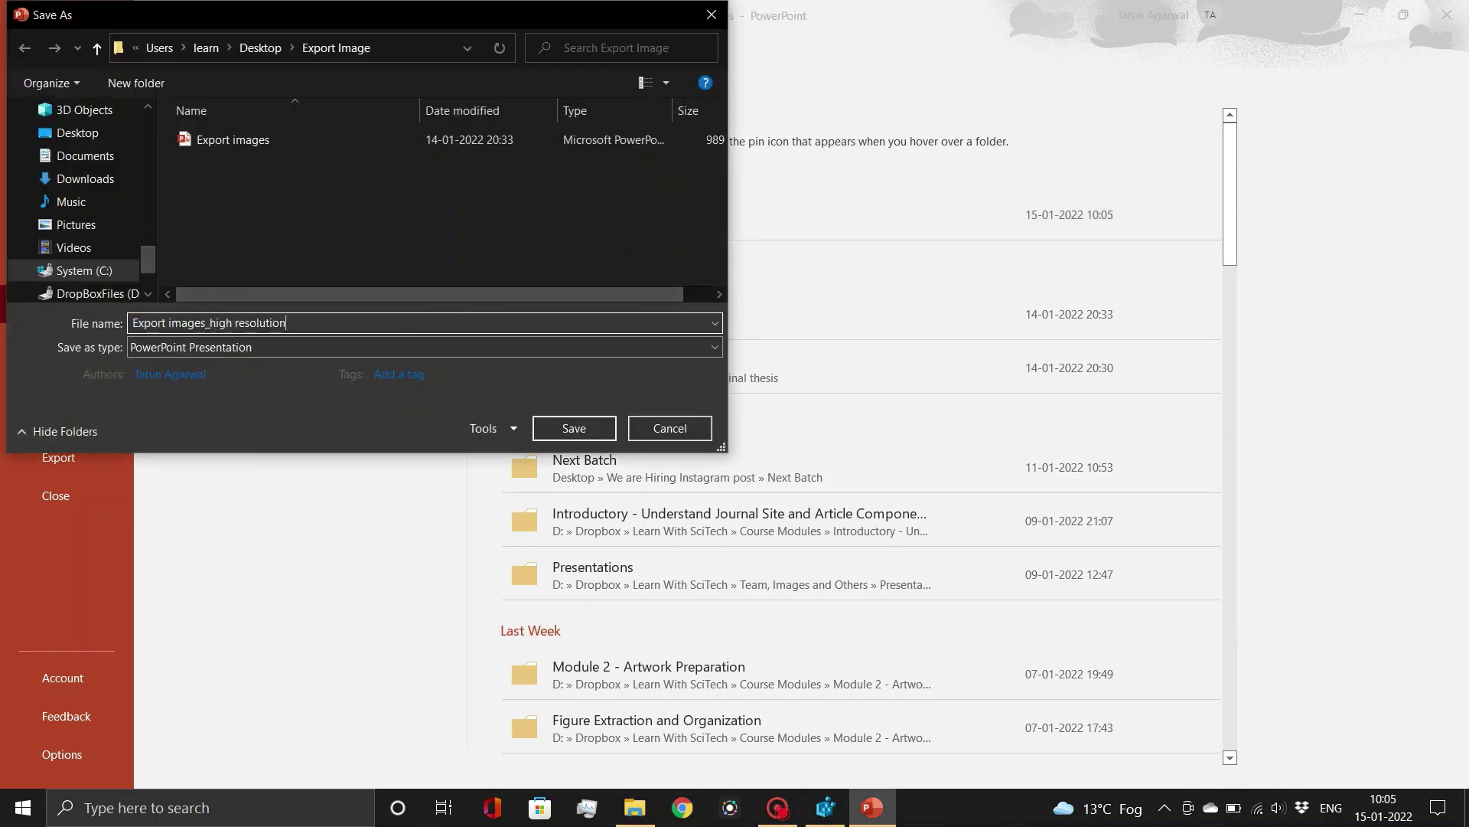
{"action": "left_click", "coordinate": [420, 352]}
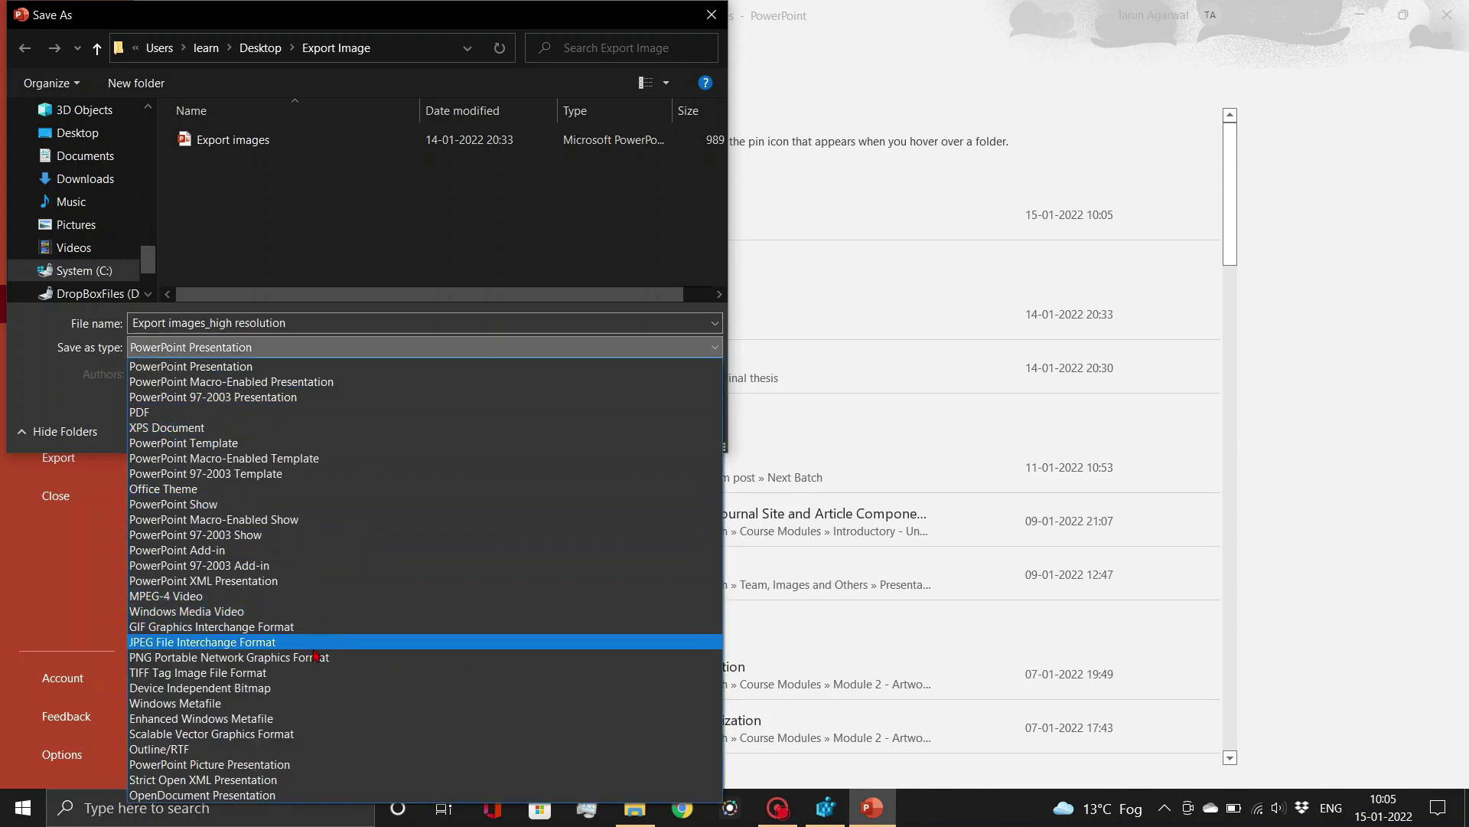
{"action": "left_click", "coordinate": [316, 660]}
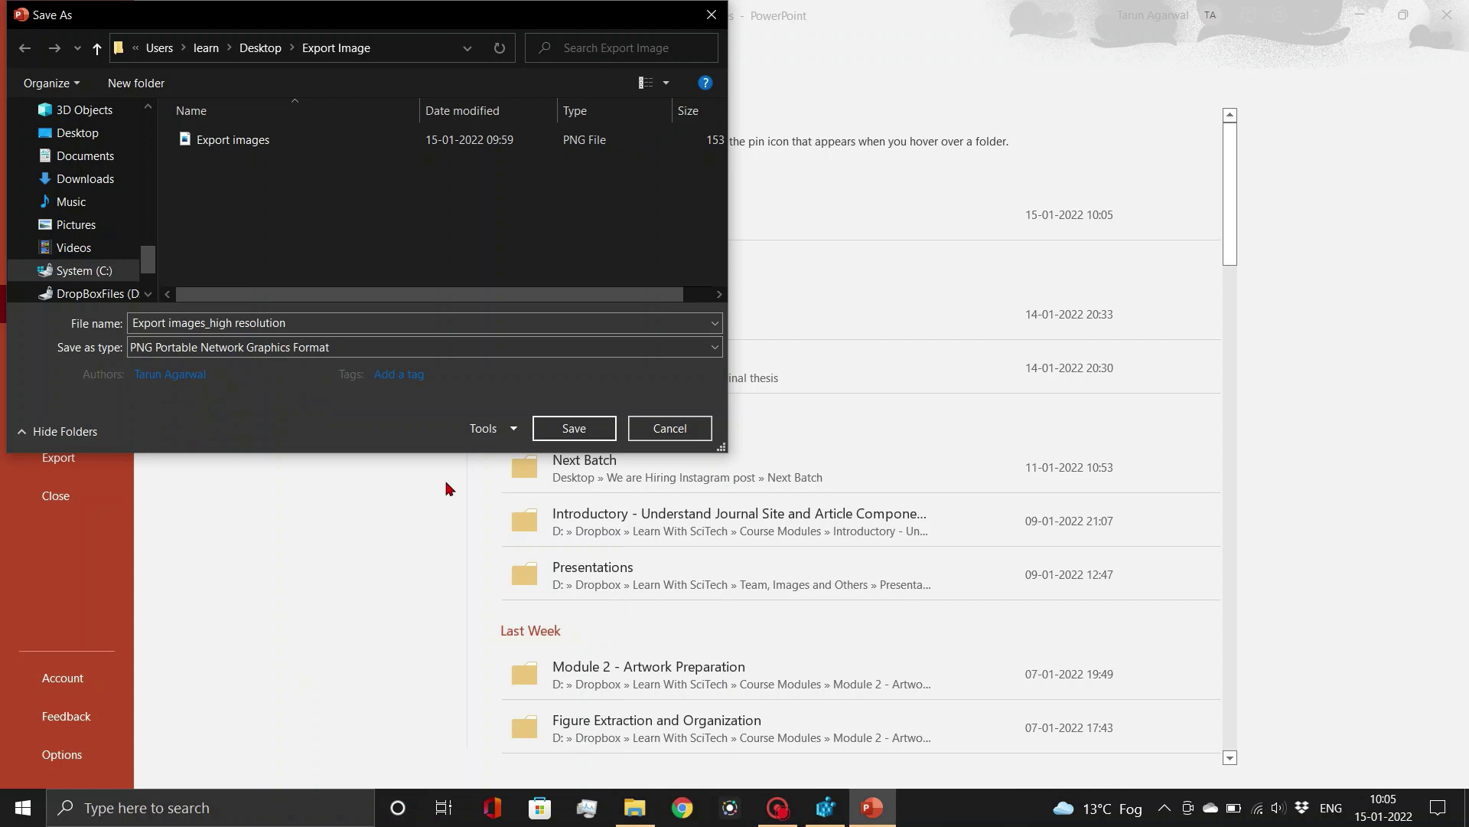
{"action": "left_click", "coordinate": [557, 433]}
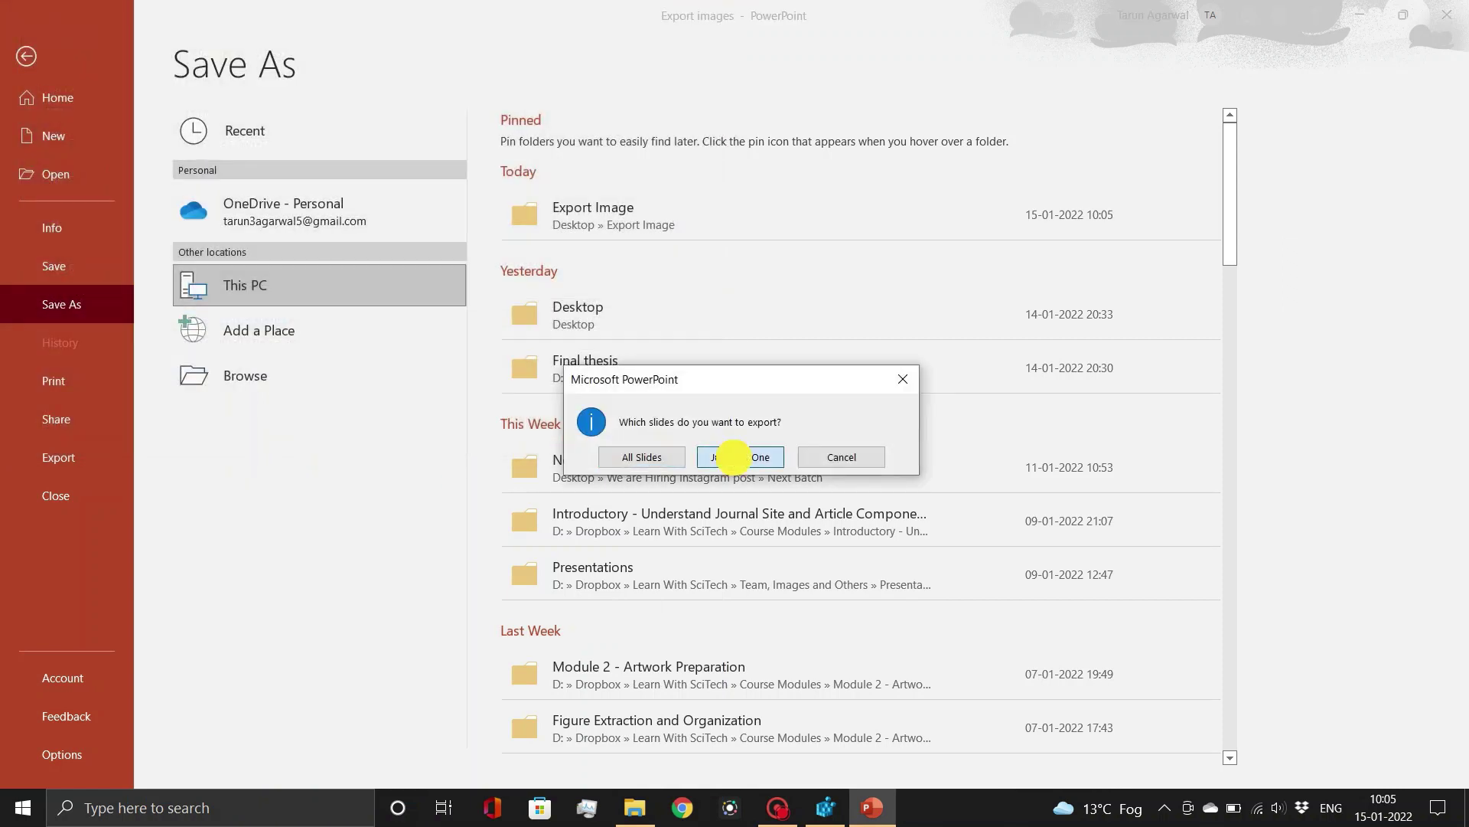
{"action": "left_click", "coordinate": [737, 460]}
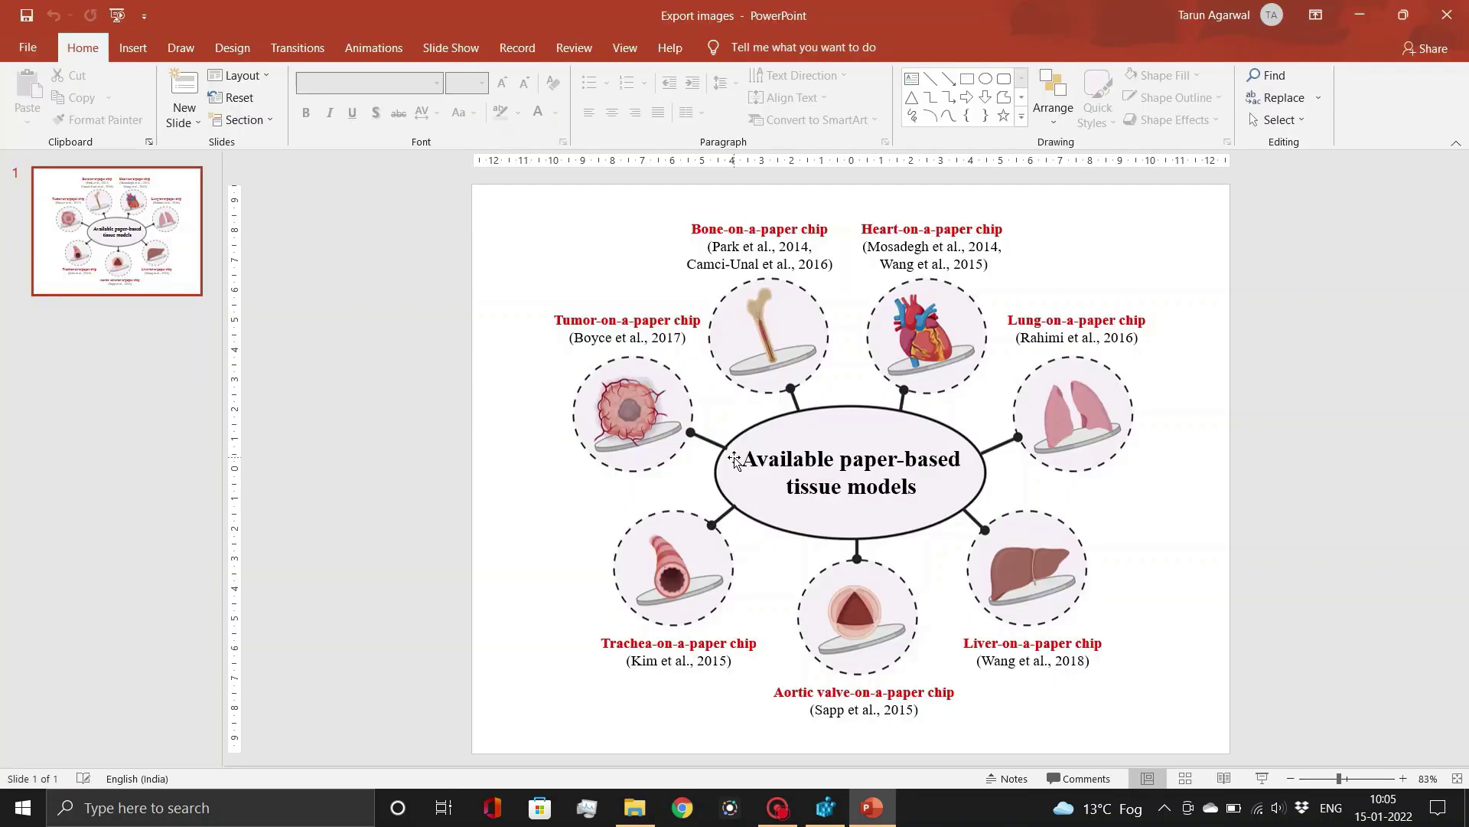
Confirm in Explorer the new PNG is 3,252 KB versus the original 153 KB
{"action": "left_click", "coordinate": [635, 807]}
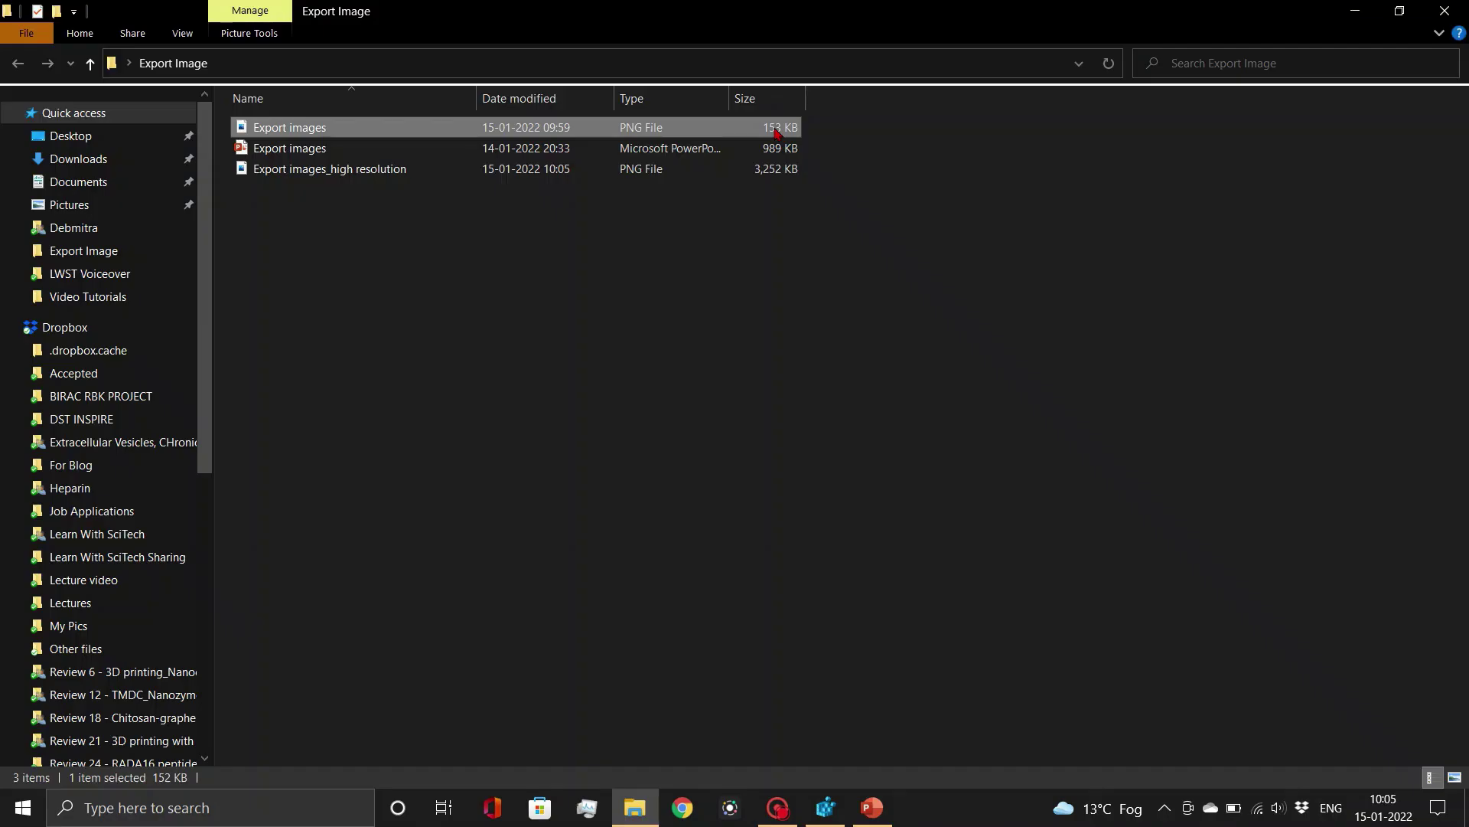
{"action": "left_click", "coordinate": [760, 174]}
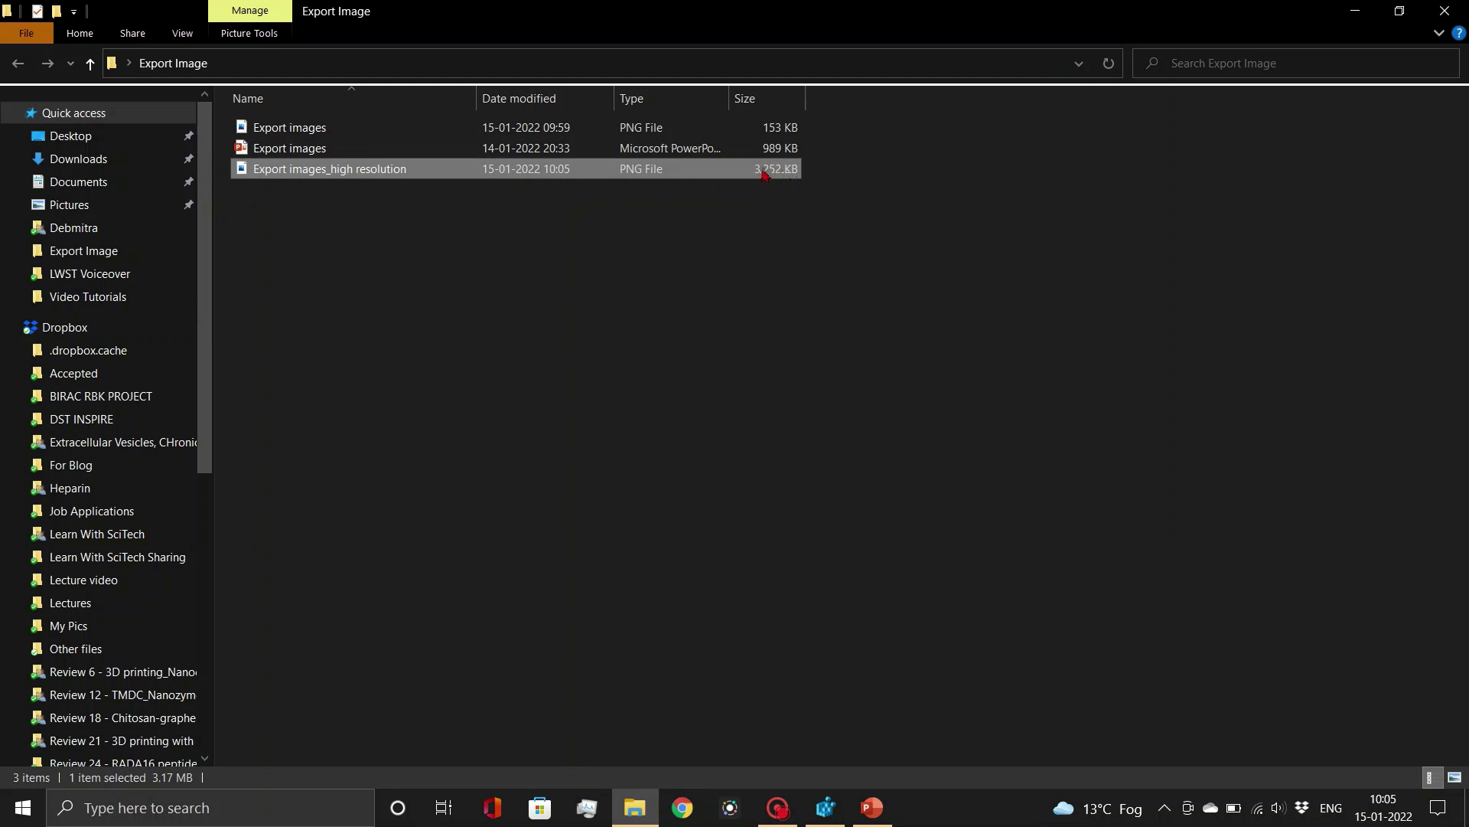
{"action": "left_click", "coordinate": [523, 252]}
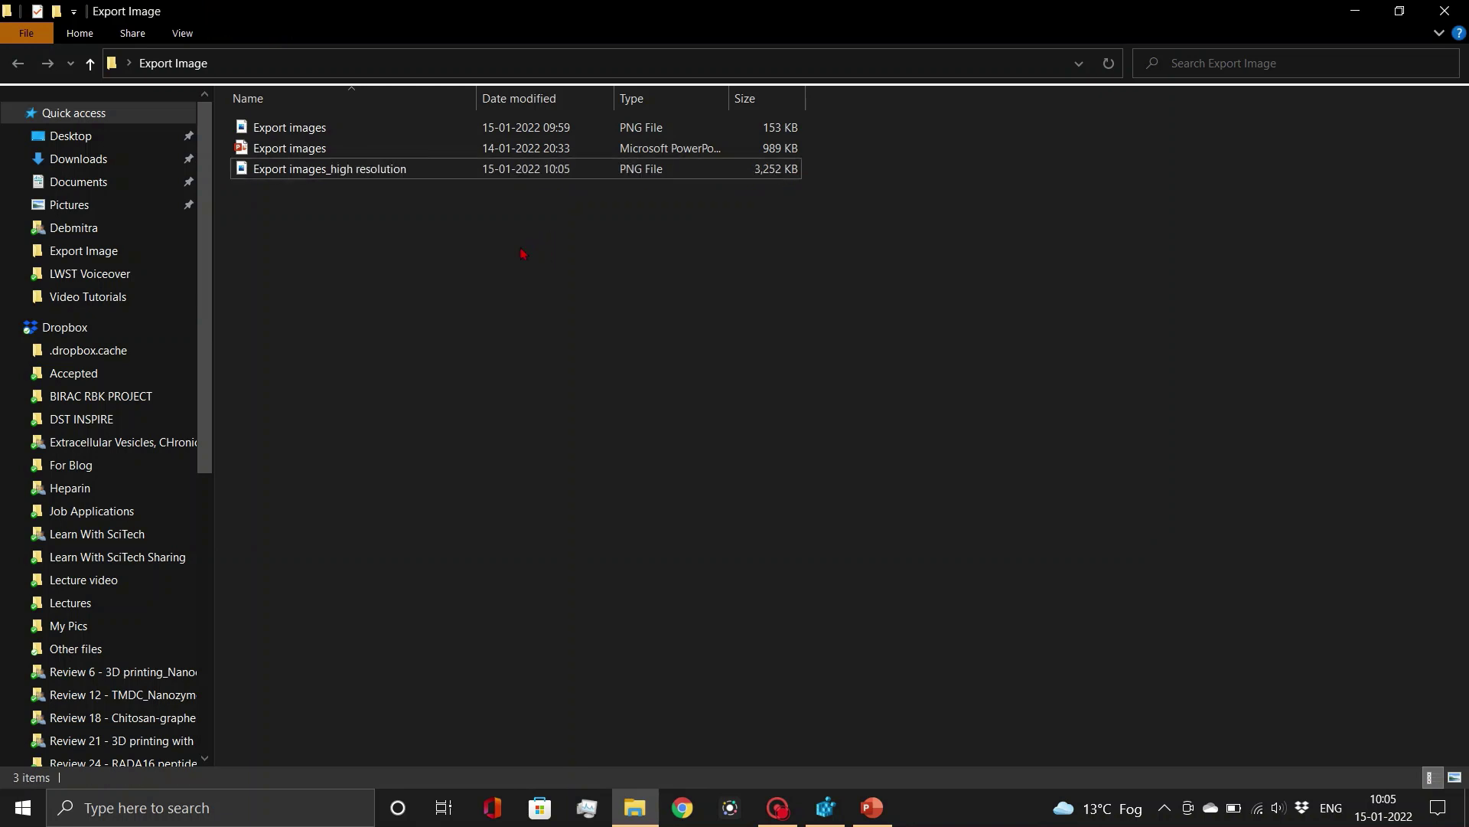
Open 'Export images_high resolution.png' in Photos and zoom in and out to check sharpness
{"action": "double_click", "coordinate": [351, 167]}
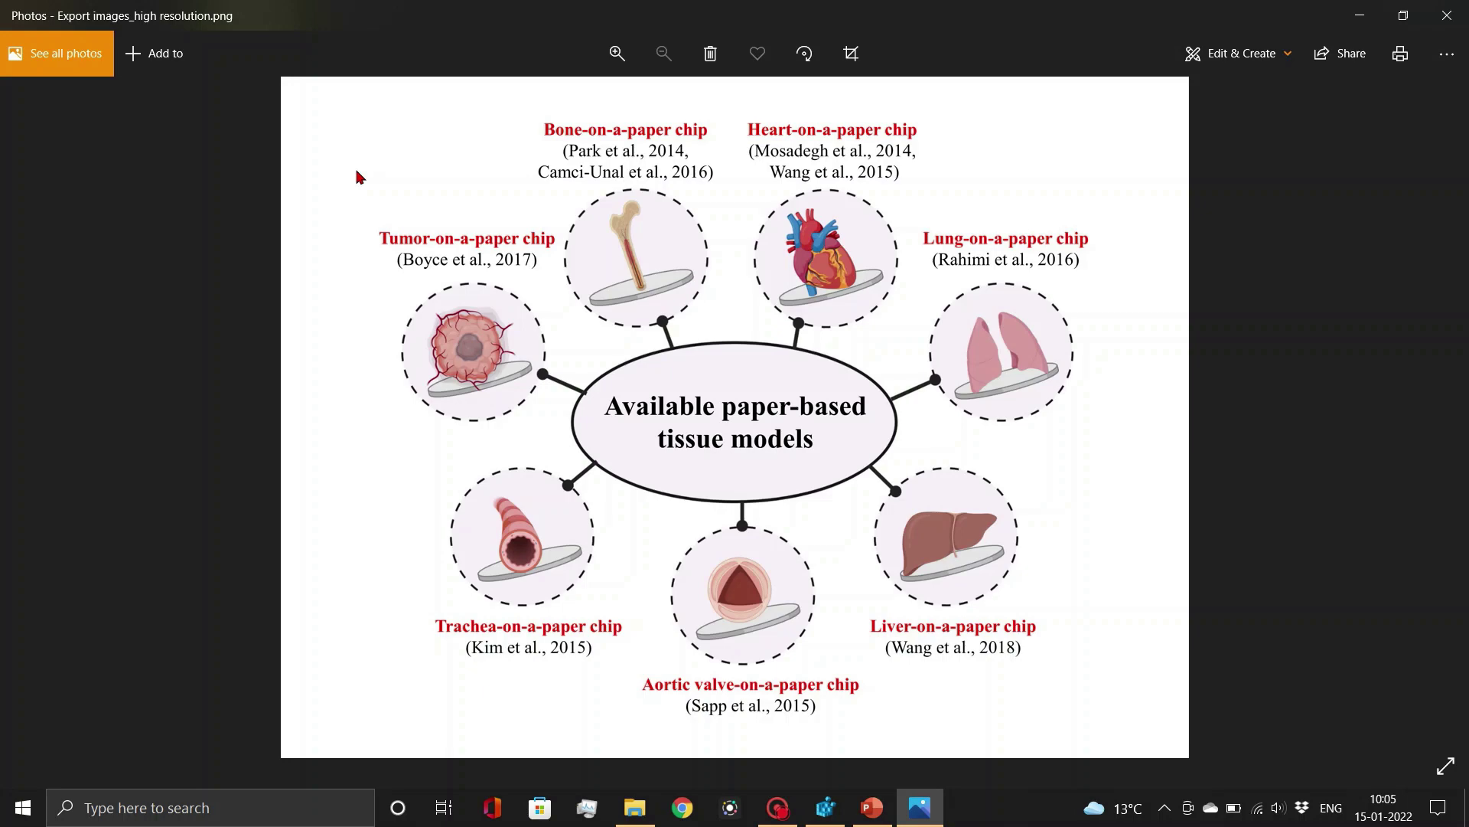
{"action": "scroll", "coordinate": [784, 413], "scroll_direction": "up", "scroll_amount": 5}
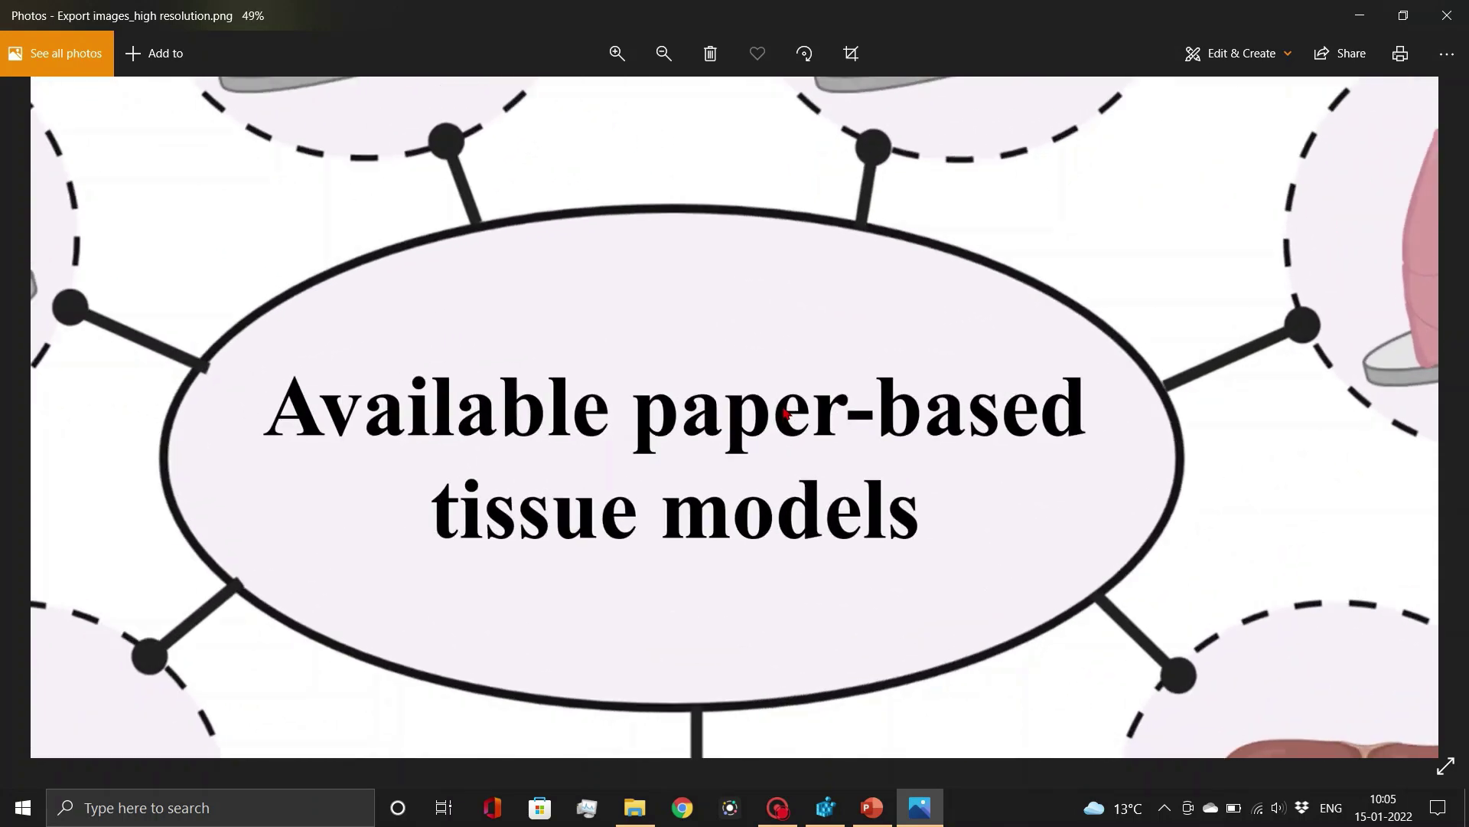
{"action": "scroll", "coordinate": [784, 412], "scroll_direction": "up", "scroll_amount": 5}
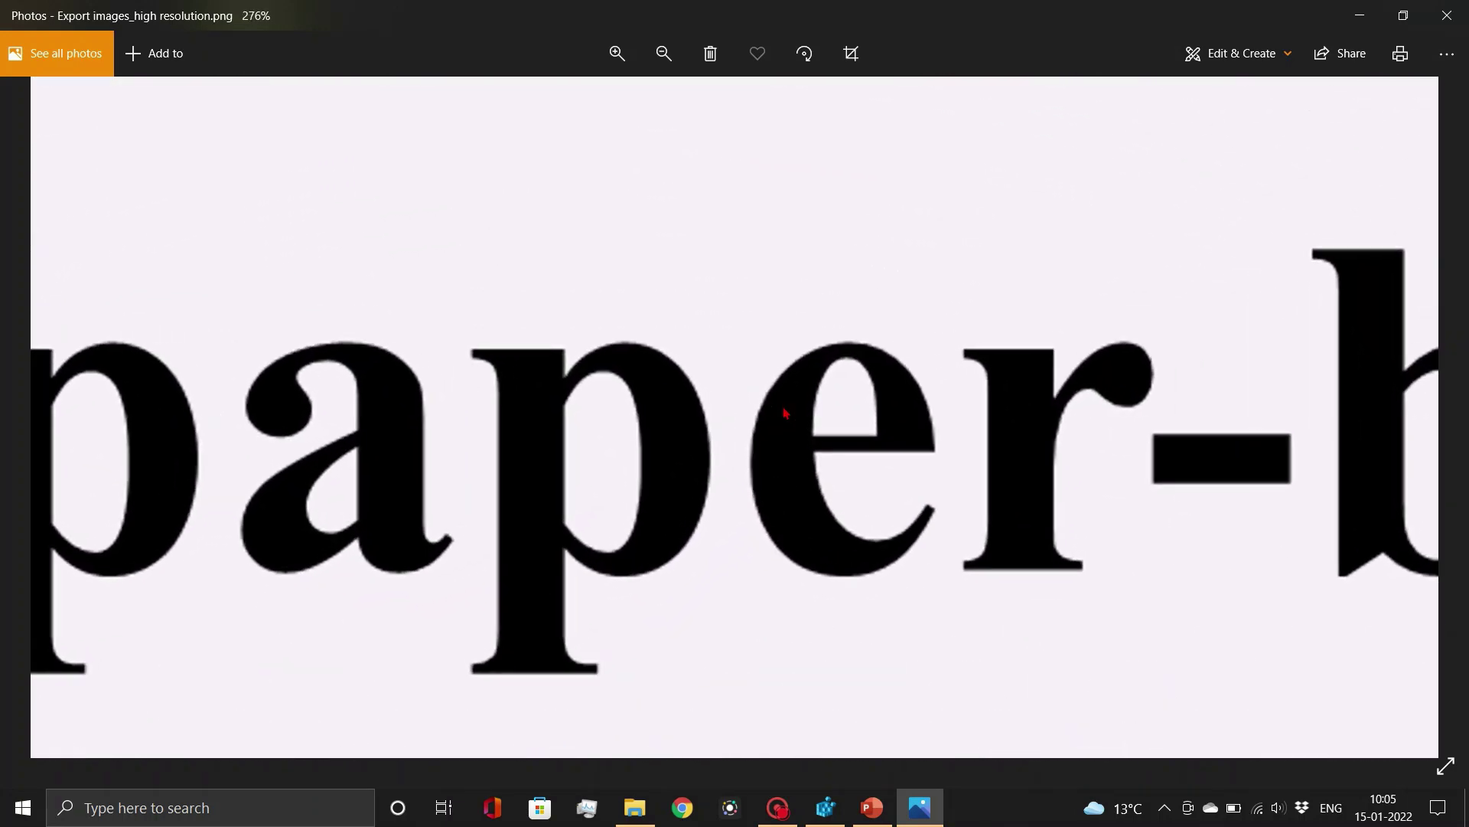
{"action": "scroll", "coordinate": [784, 413], "scroll_direction": "down", "scroll_amount": 3}
{"action": "scroll", "coordinate": [784, 413], "scroll_direction": "down", "scroll_amount": 4}
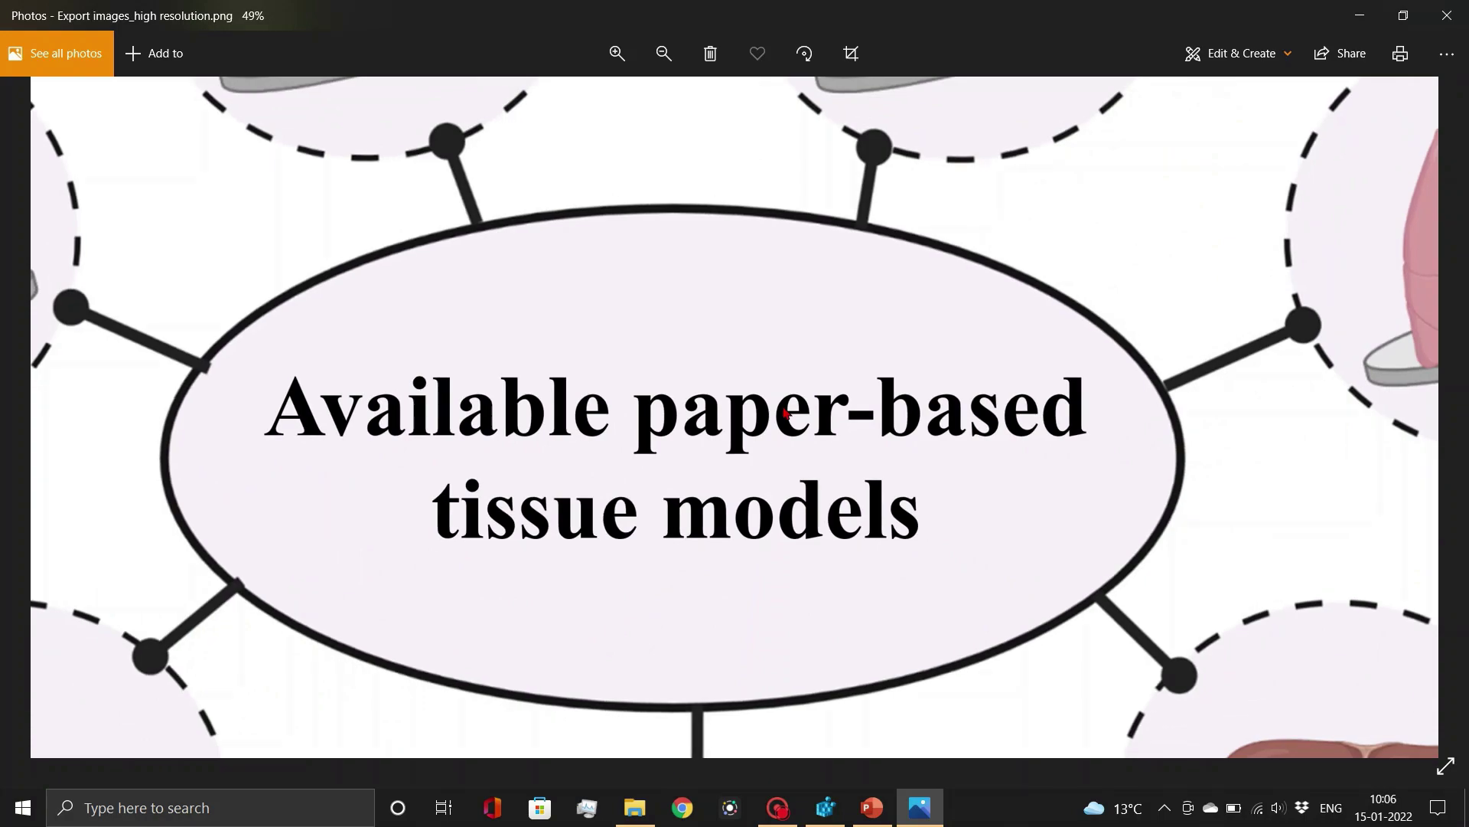